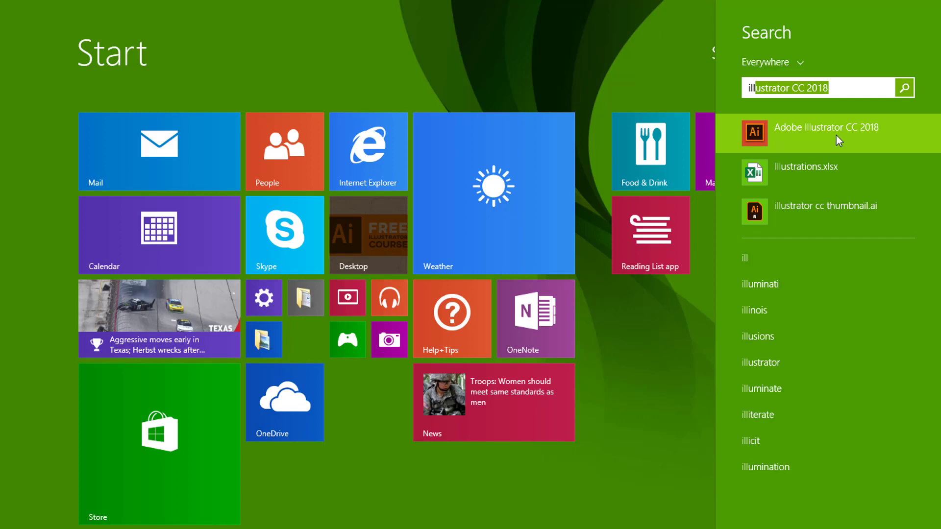
Step: Launch Adobe Illustrator CC 2018 from the search results
click(867, 132)
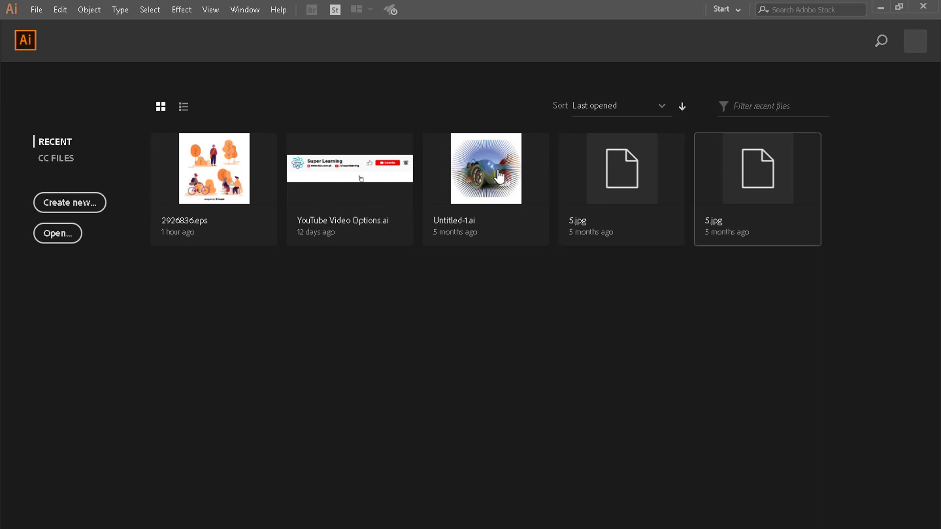
click(57, 235)
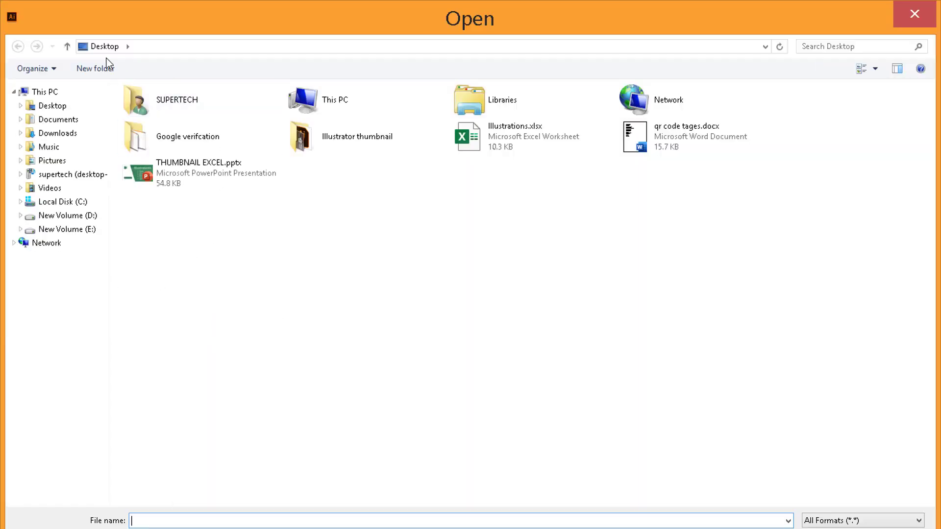
click(57, 120)
click(53, 105)
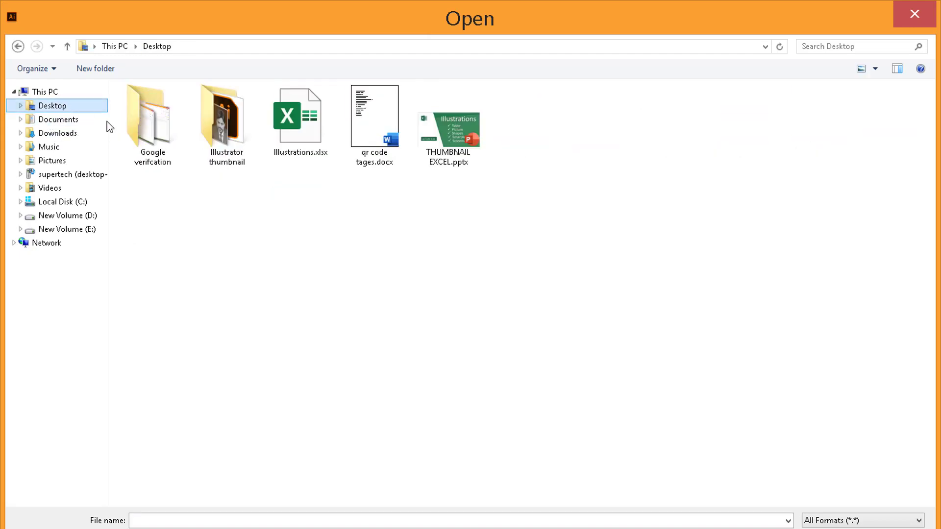
double_click(225, 130)
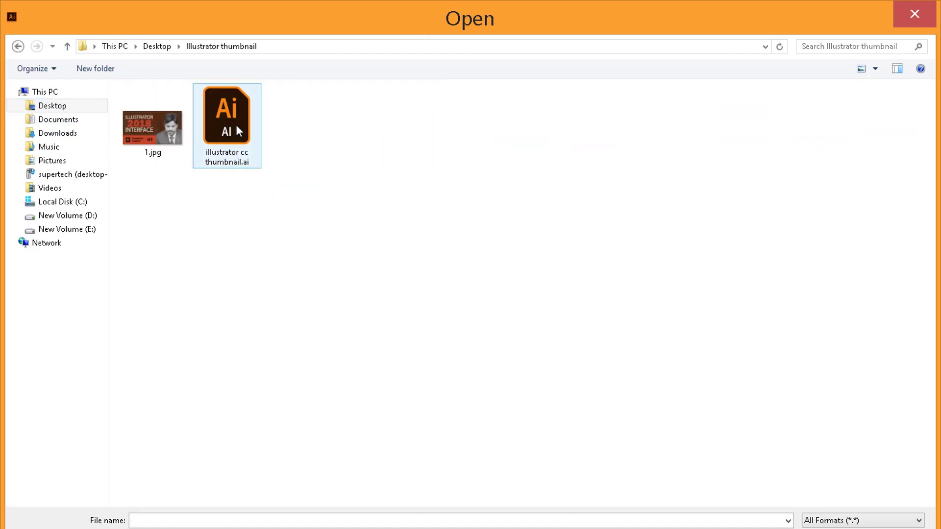
click(865, 528)
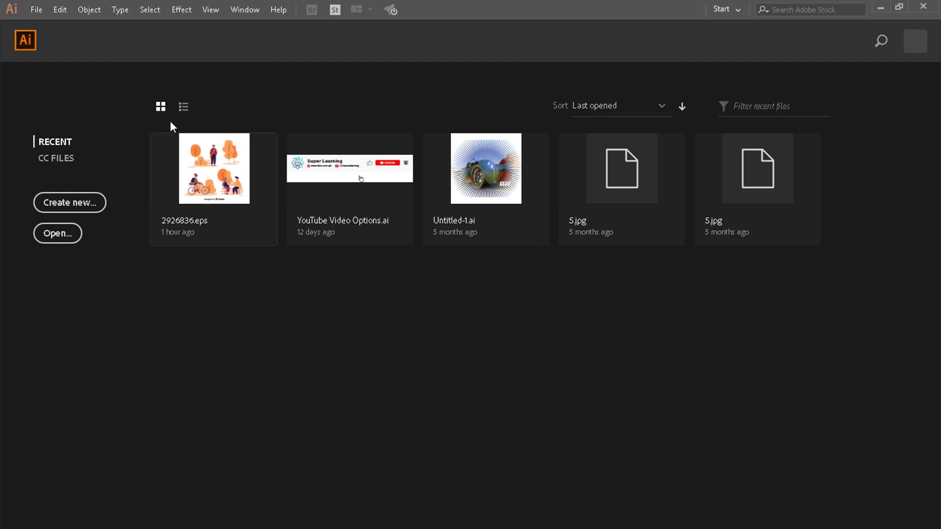
click(36, 9)
mouse_move(60, 10)
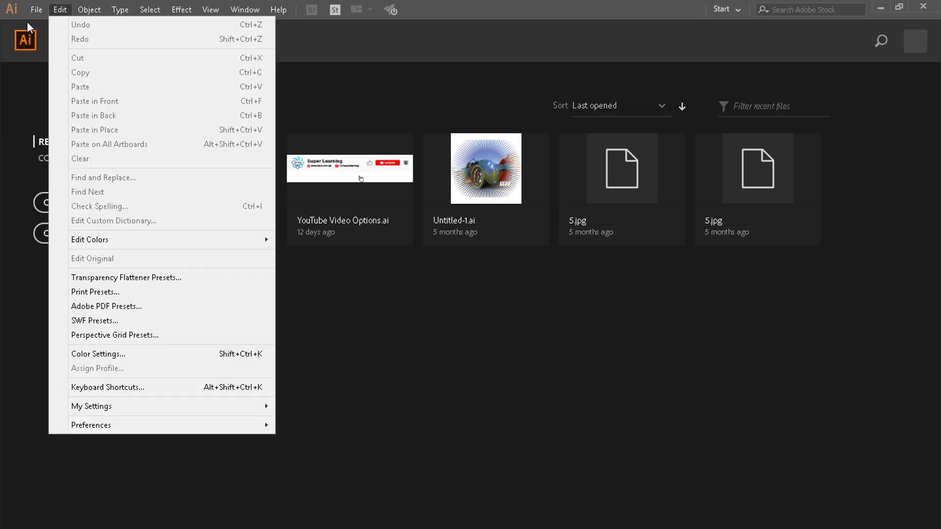
click(354, 344)
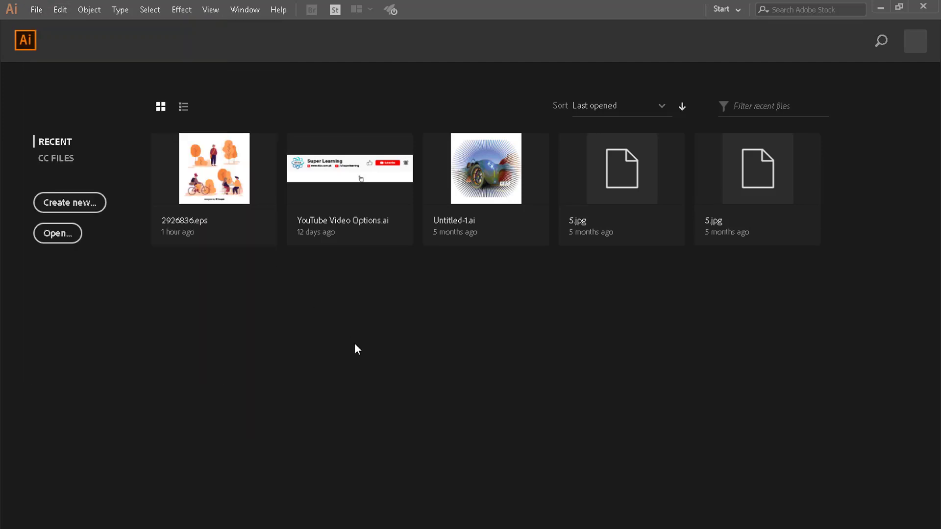
Step: Start a new document and browse the Mobile and Web presets, ending on the Print category
key(ctrl+n)
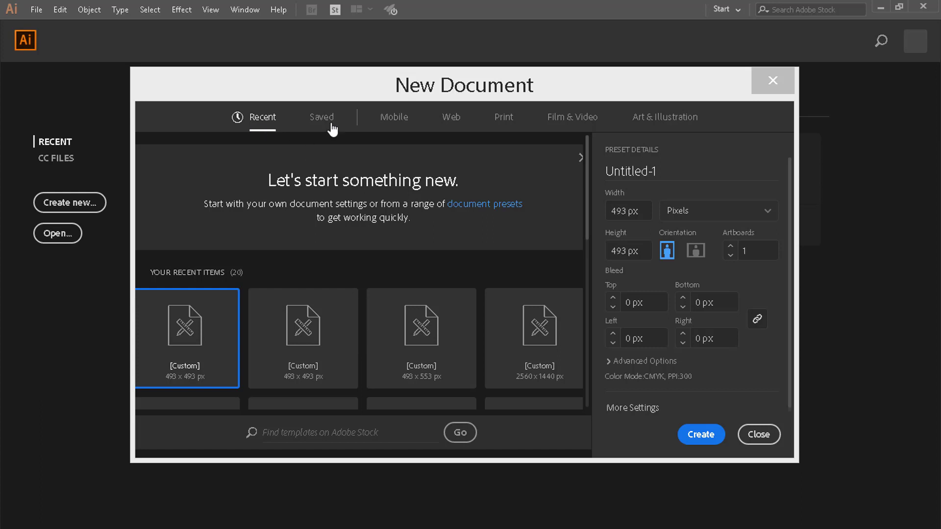
click(392, 122)
scroll(378, 284, down, 1)
scroll(378, 286, up, 1)
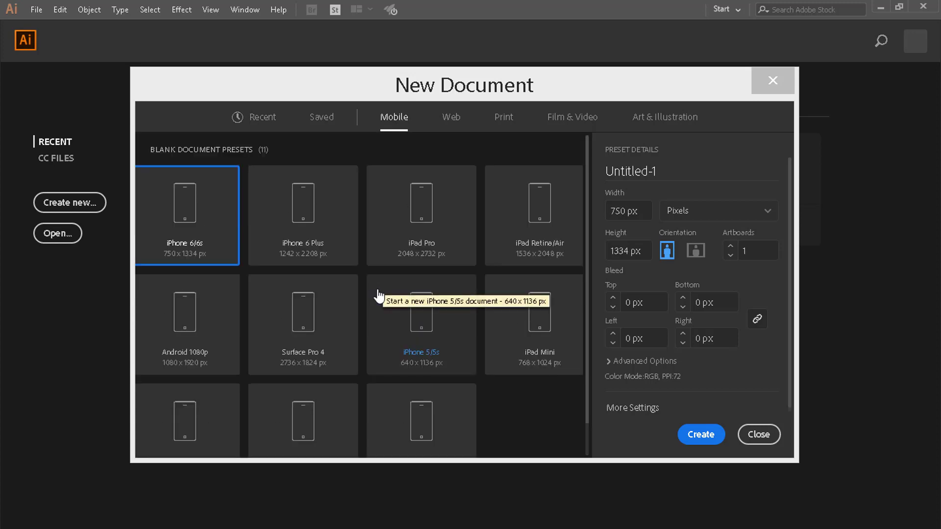
click(452, 120)
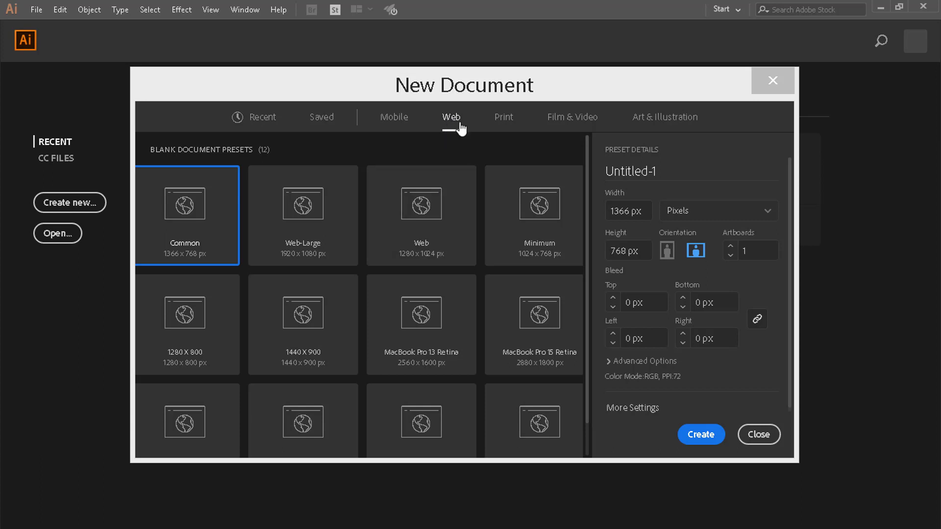
click(505, 120)
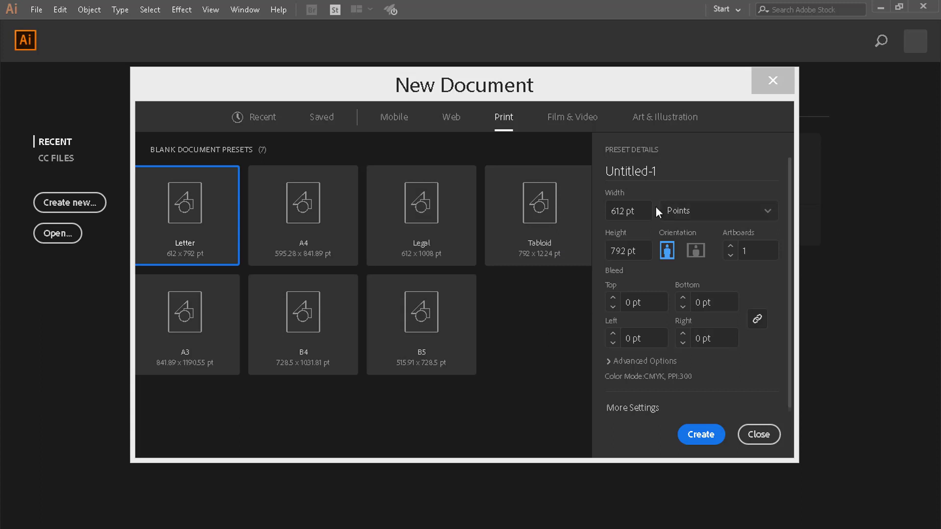
Step: Set the new document's units to pixels, its width to 500 and its height to 300
drag(649, 211, 598, 224)
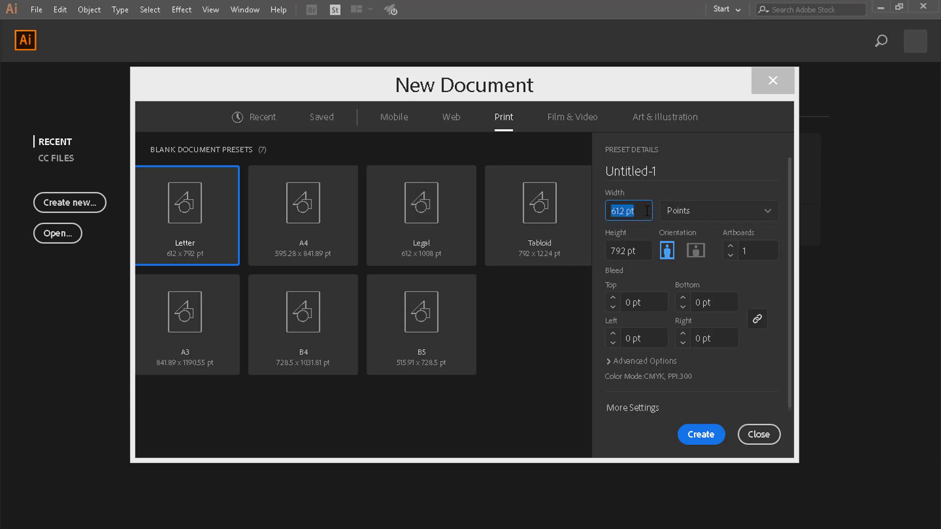
text(500)
click(709, 216)
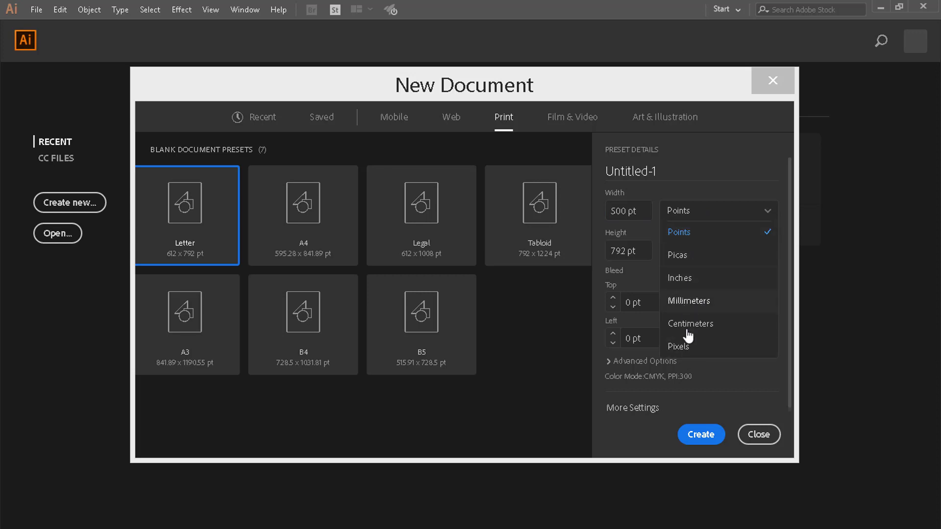
click(686, 348)
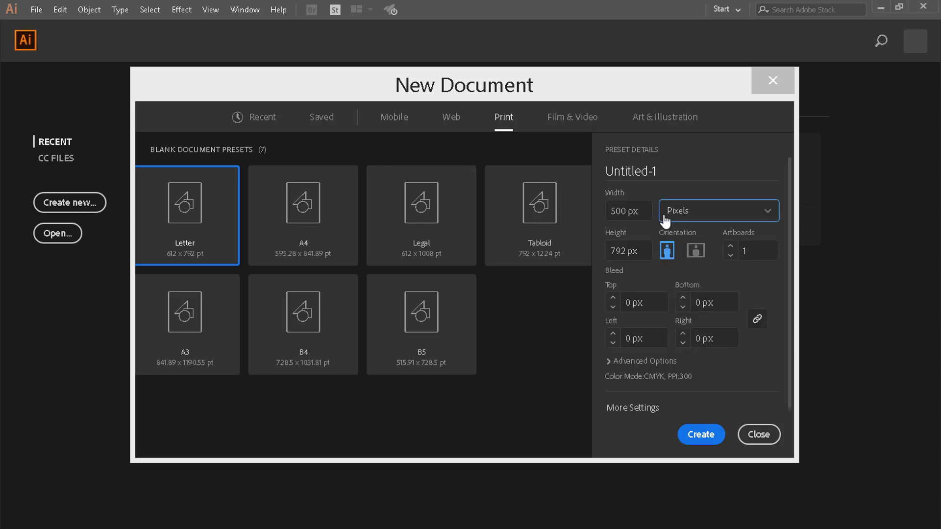
click(624, 255)
key(ctrl+a)
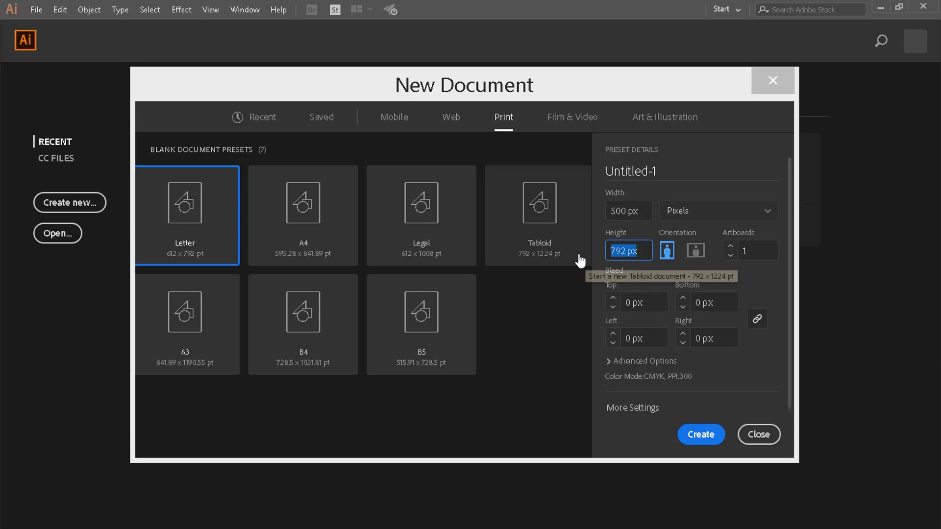
text(300)
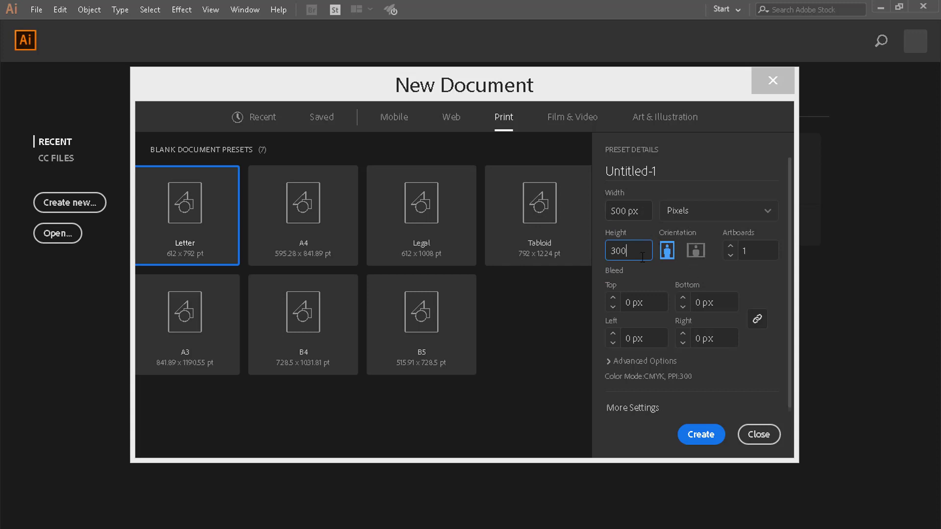
Step: Toggle the new document's orientation between portrait and landscape, leaving it set to landscape at 500 by 300 px
click(694, 251)
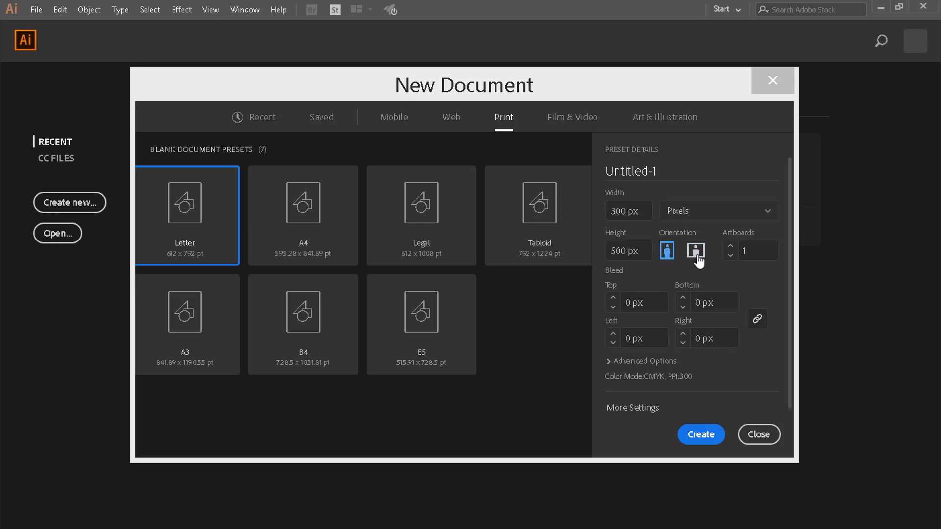
click(666, 252)
click(694, 253)
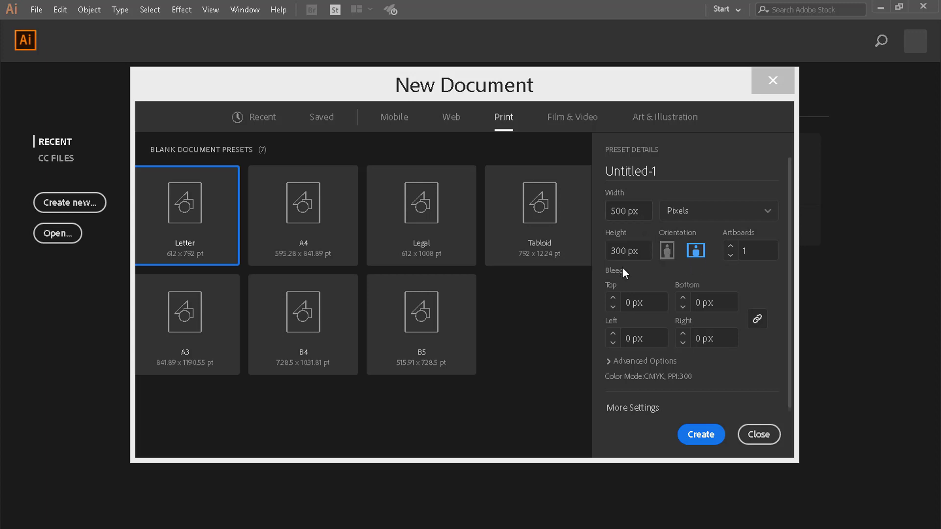
Step: Try raising the number of artboards, and return it to 1
click(730, 246)
click(730, 247)
click(731, 255)
click(730, 255)
Step: Name the new document Class 1 and create it
key(ctrl+a)
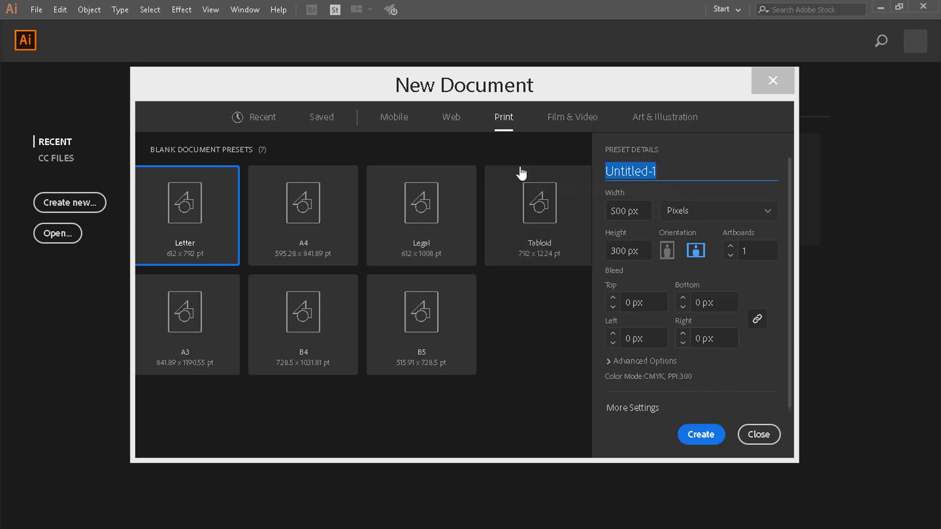
text(Class 1)
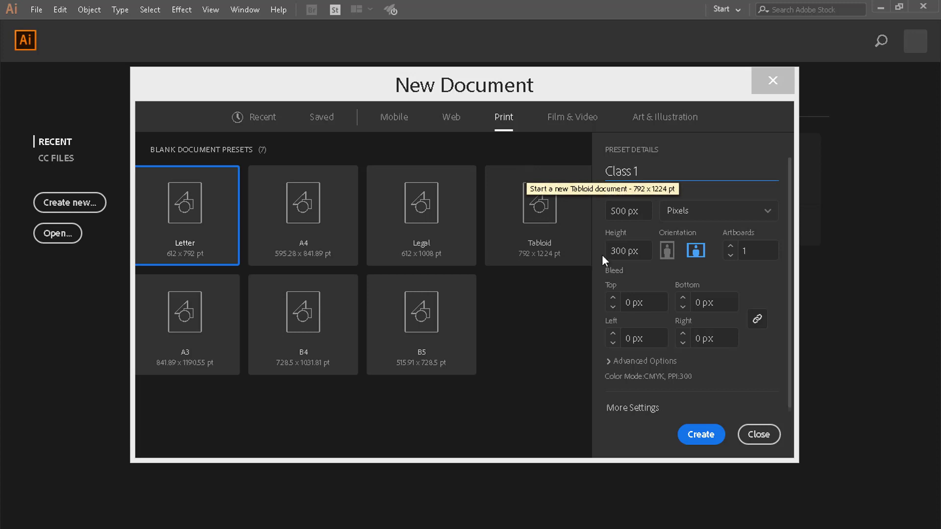
click(714, 437)
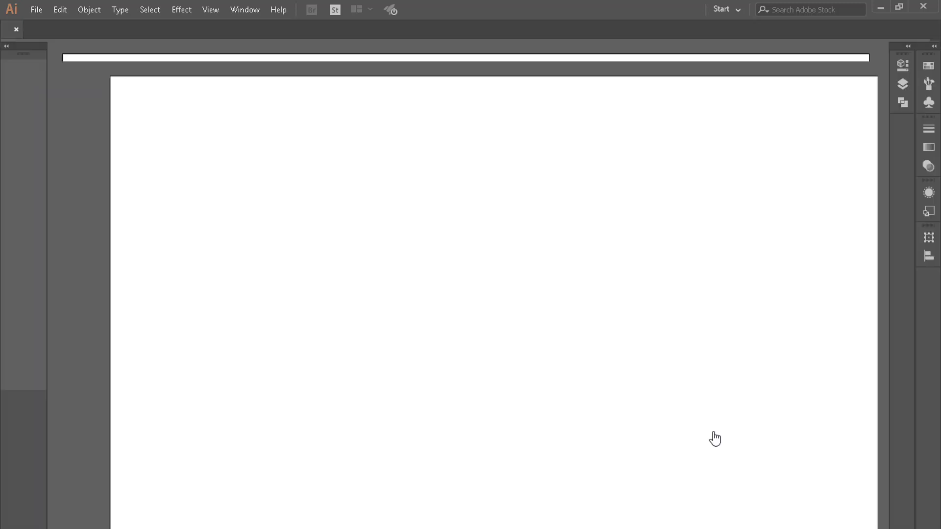
Step: Zoom out and in on the blank artboard repeatedly, between 50% and 200% magnification
key(ctrl+minus)
key(ctrl+minus)
key(ctrl+minus)
key(ctrl+minus)
key(ctrl+minus)
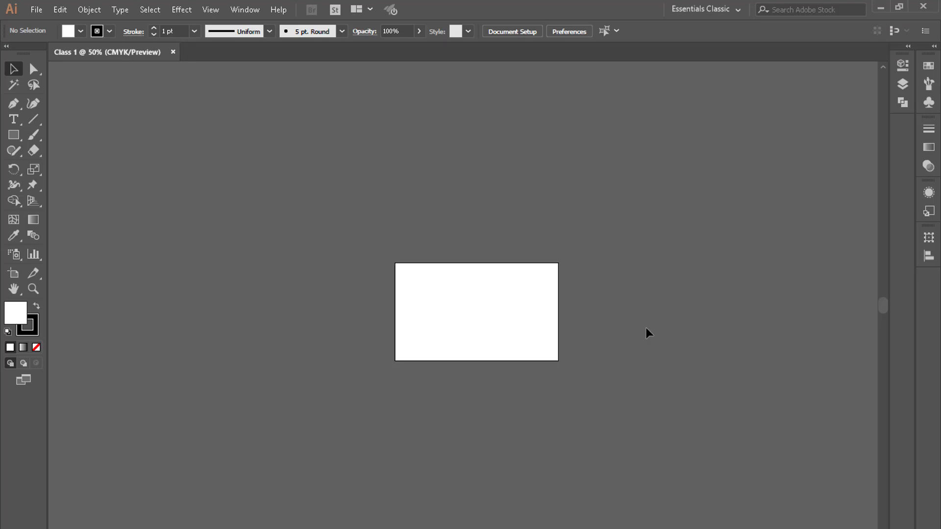
key(ctrl+plus)
key(ctrl+plus)
key(ctrl+plus)
key(ctrl+plus)
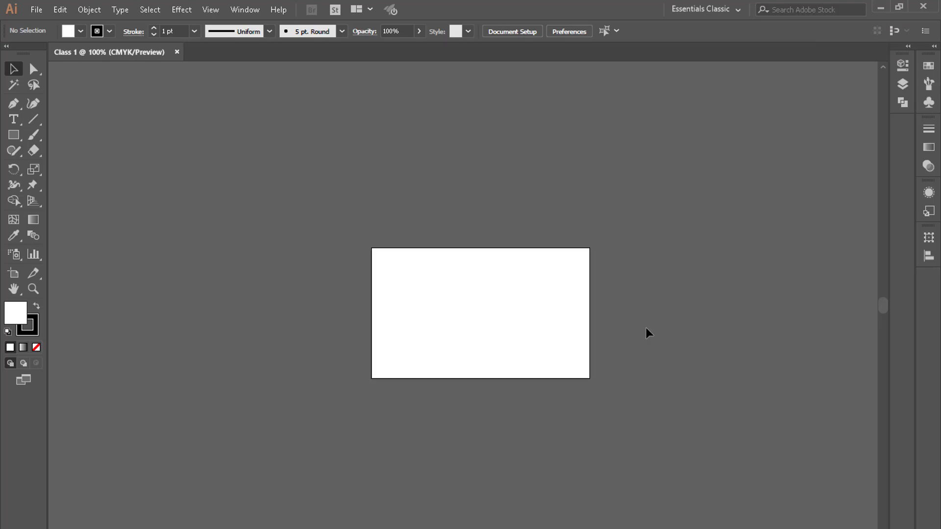
key(ctrl+plus)
key(ctrl+plus)
key(ctrl+minus)
key(ctrl+minus)
key(ctrl+plus)
key(ctrl+plus)
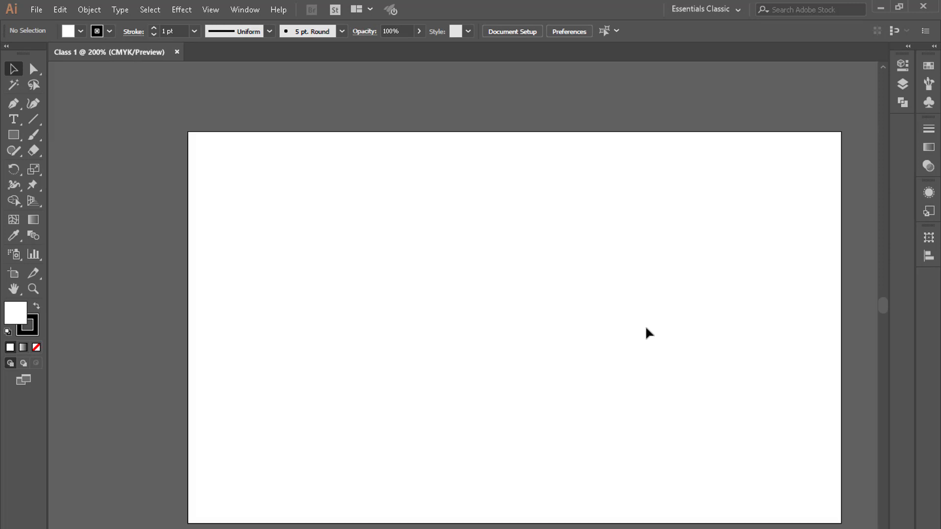
key(ctrl+minus)
key(ctrl+minus)
key(ctrl+minus)
key(ctrl+minus)
key(ctrl+minus)
key(ctrl+plus)
key(ctrl+plus)
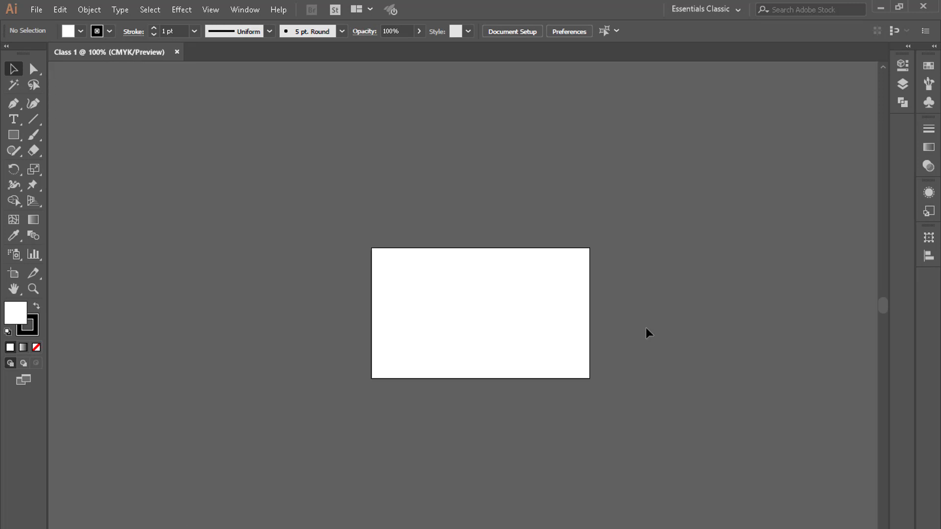
key(ctrl+plus)
key(ctrl+plus)
key(ctrl+minus)
key(ctrl+plus)
key(ctrl+plus)
key(ctrl+minus)
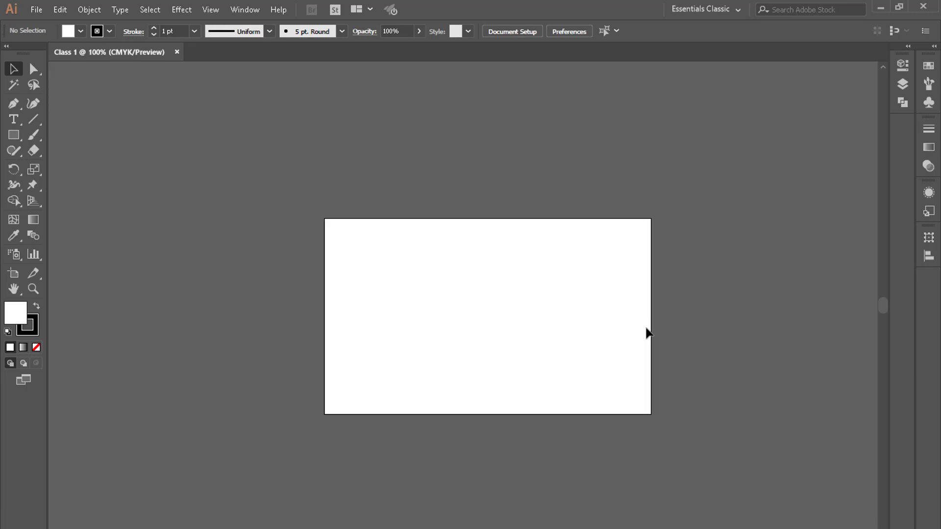
Step: Zoom far out, far in and back around the pointer position on the artboard
key(alt)
scroll(550, 337, down, 5)
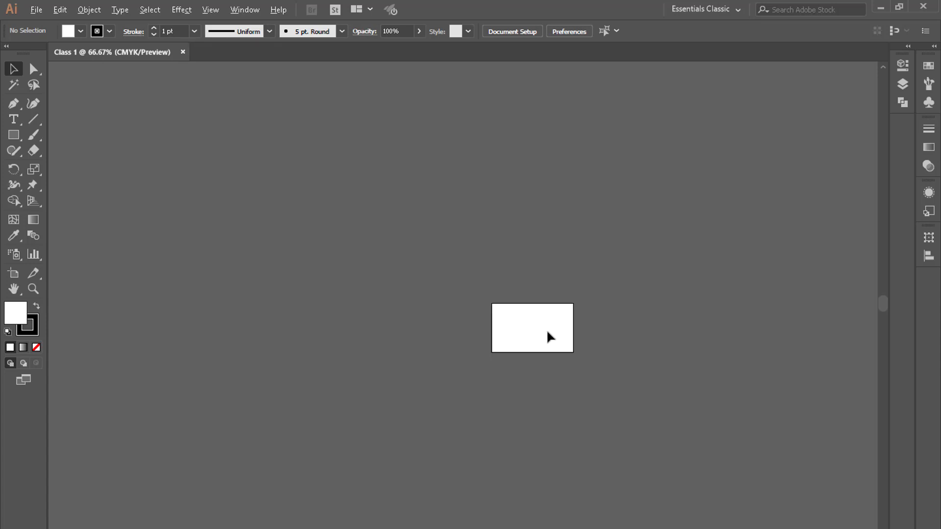
scroll(548, 343, up, 8)
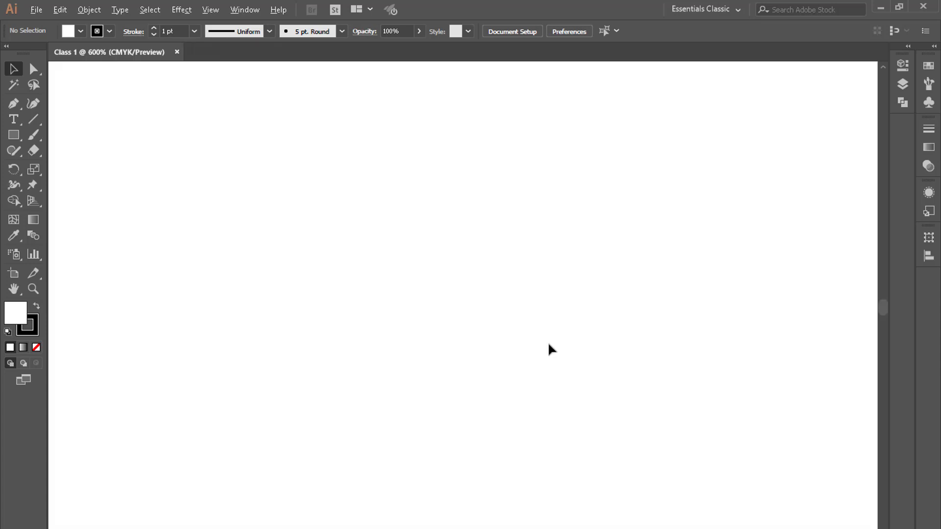
scroll(549, 347, down, 2)
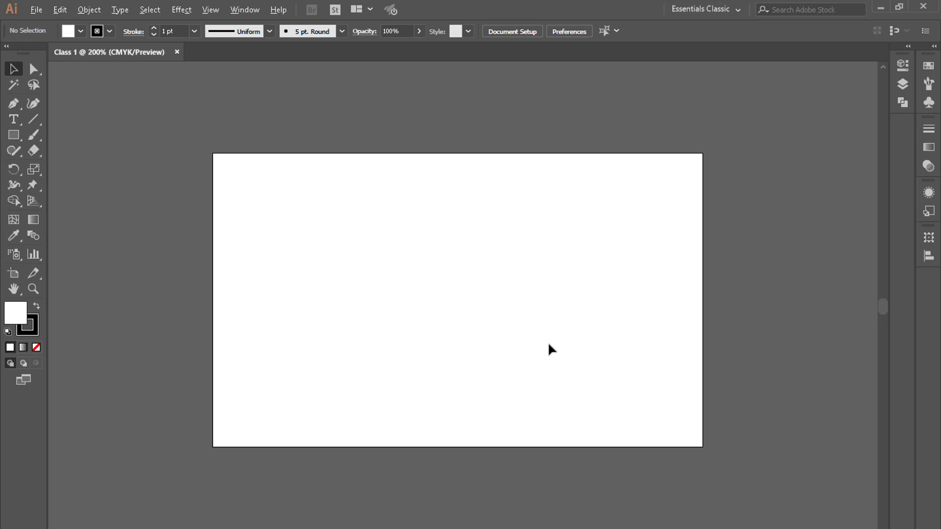
scroll(549, 349, up, 1)
scroll(549, 349, down, 1)
Step: Fit the artboard in the window and adjust the magnification to 200%
key(ctrl+0)
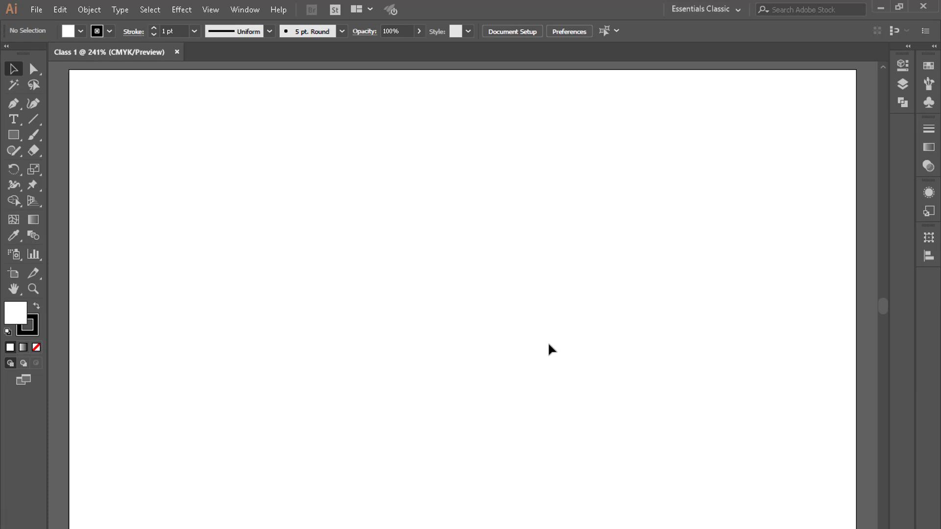
key(ctrl+minus)
key(ctrl+minus)
key(ctrl+plus)
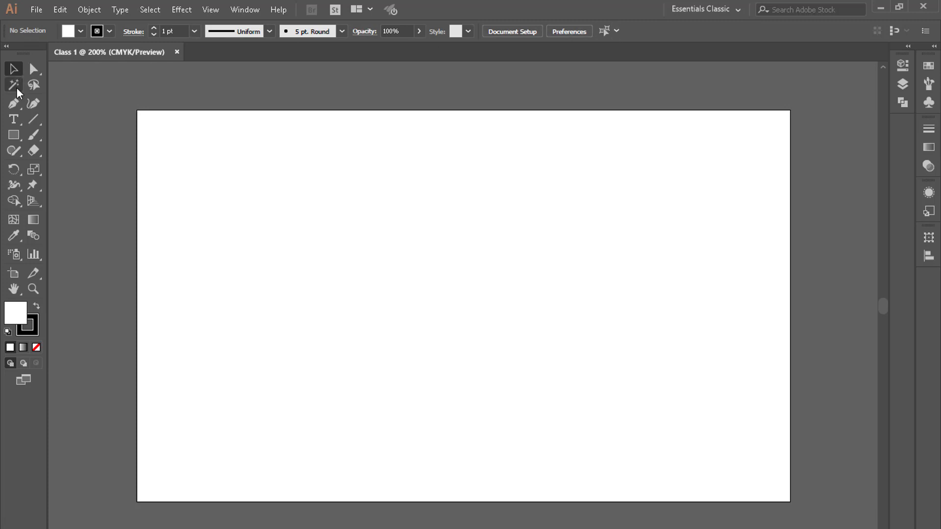
click(13, 104)
click(32, 71)
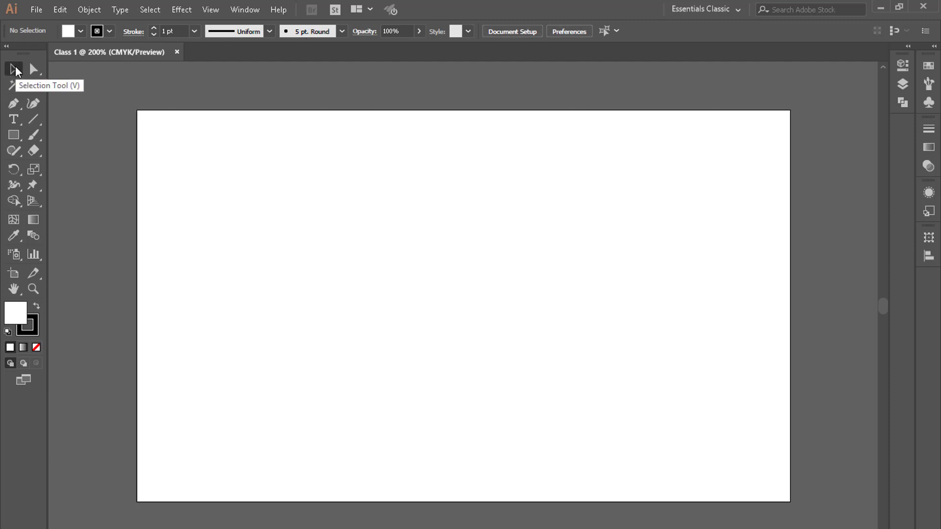
click(16, 70)
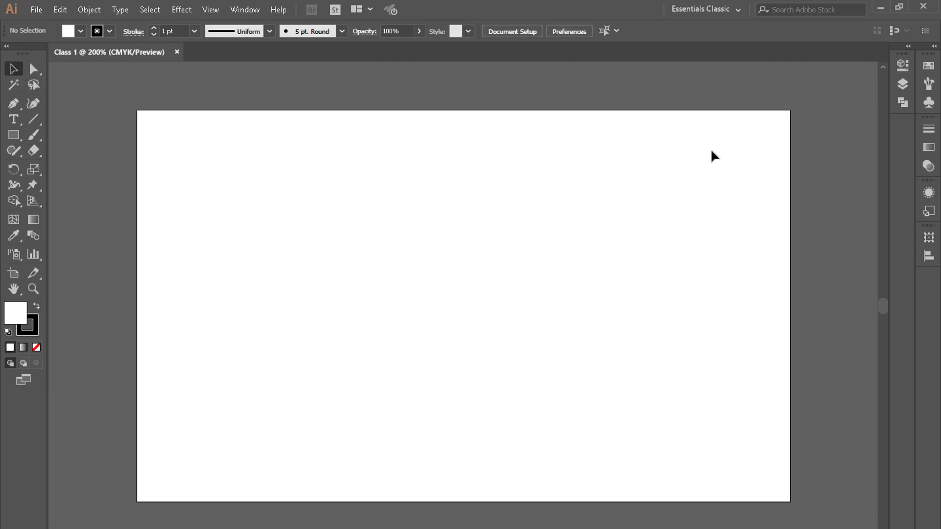
Step: Switch the workspace from Essentials Classic to Essentials
click(737, 12)
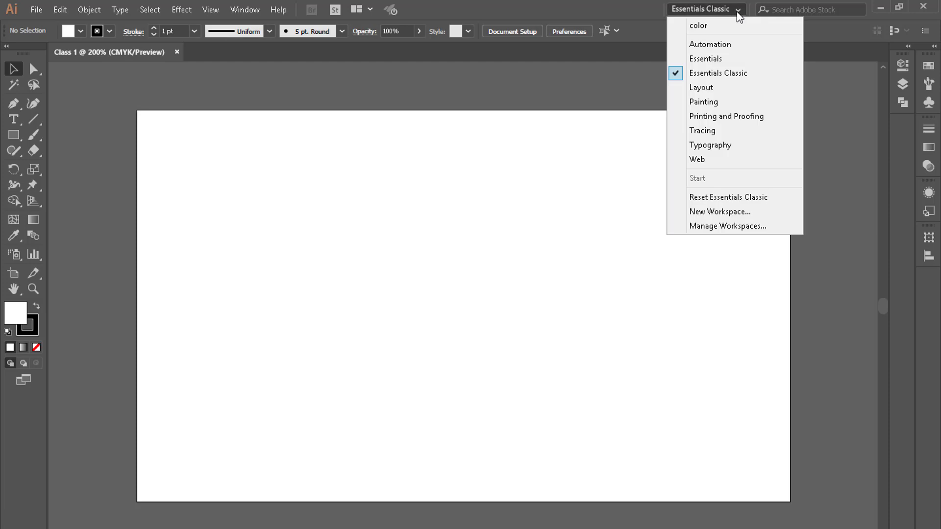
click(708, 60)
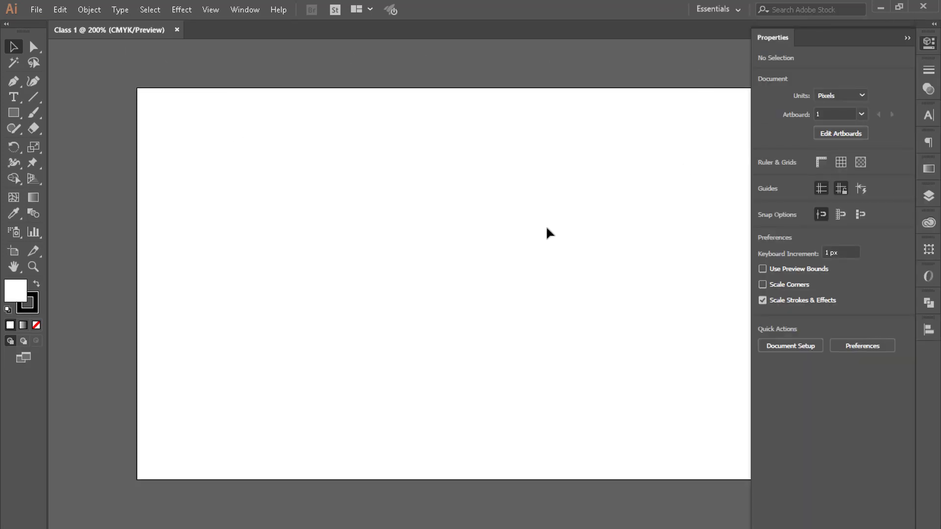
Step: Set the artboard magnification to 150% and activate the Rectangle tool
key(ctrl+plus)
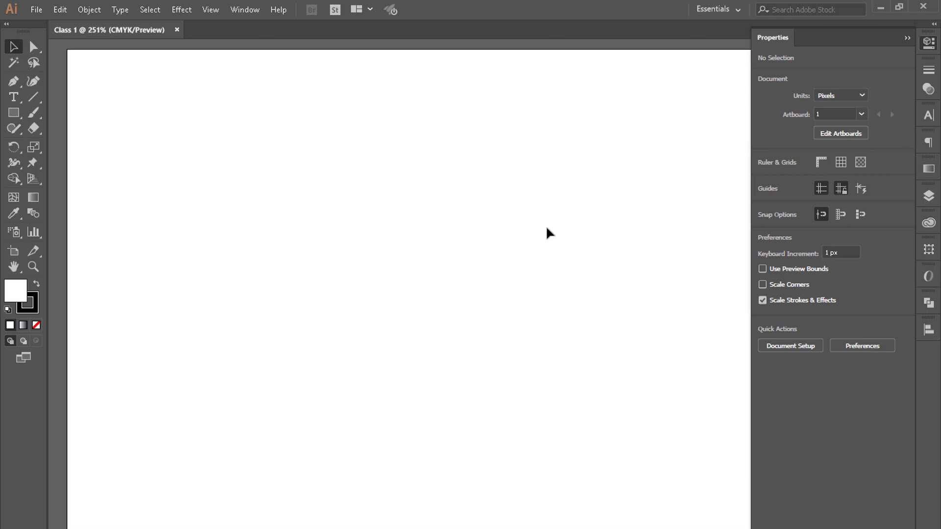
key(ctrl+minus)
key(ctrl+minus)
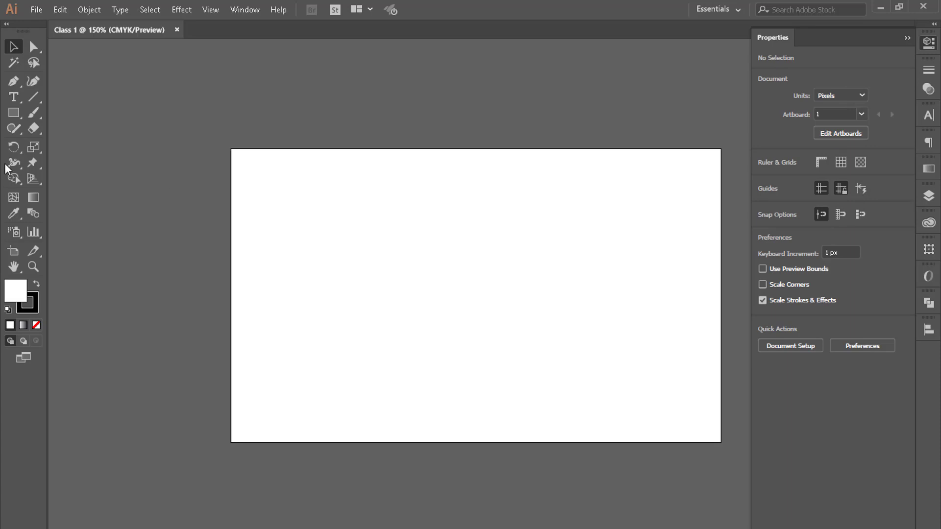
click(14, 114)
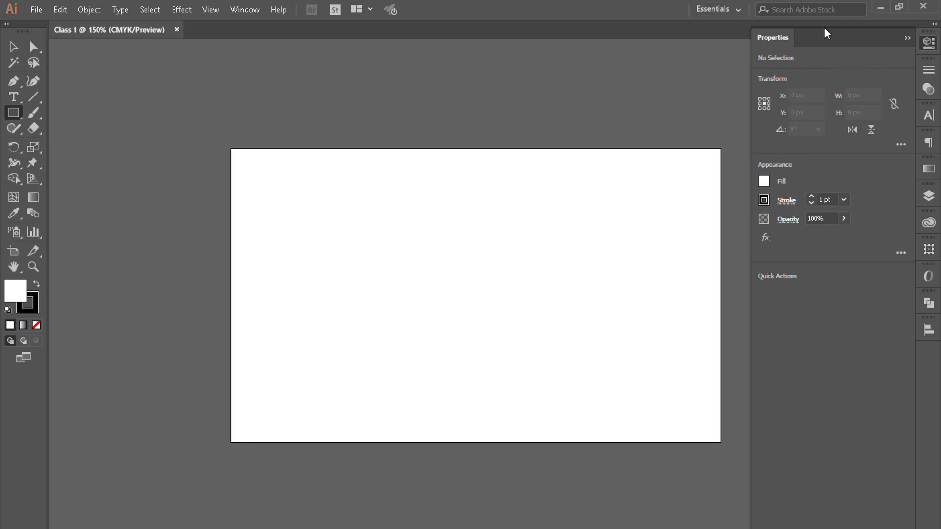
Step: Collapse the Properties panel and float the Properties, Character, Paragraph and Tools panels over the document area
click(907, 38)
drag(929, 43, 695, 87)
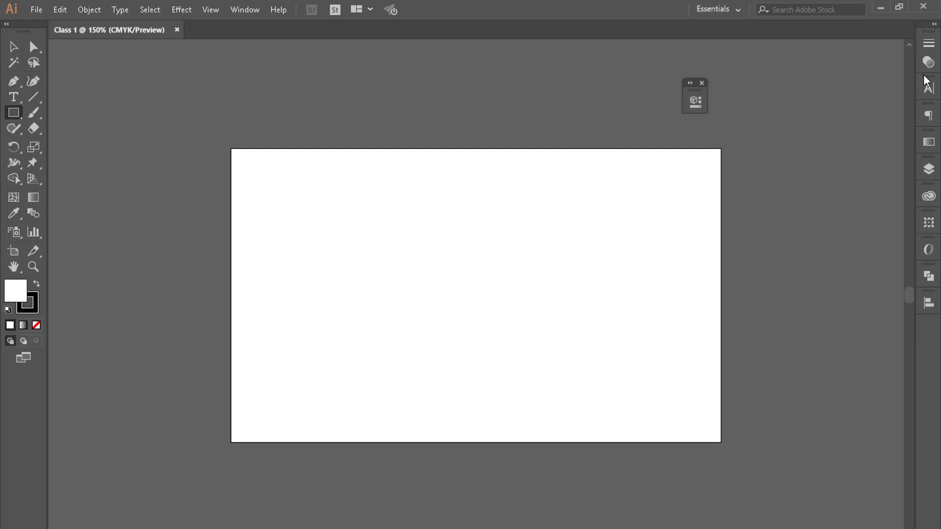
drag(927, 86, 656, 192)
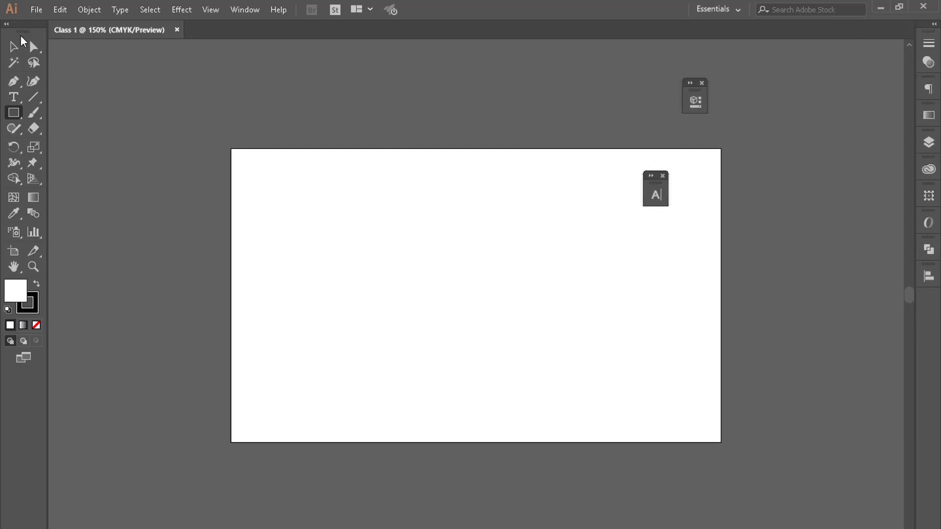
drag(23, 37, 383, 170)
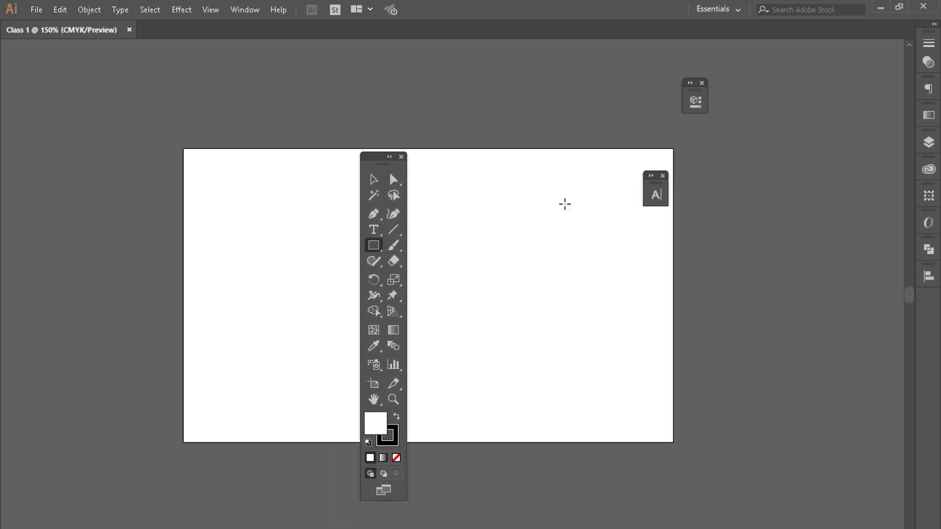
drag(929, 89, 593, 333)
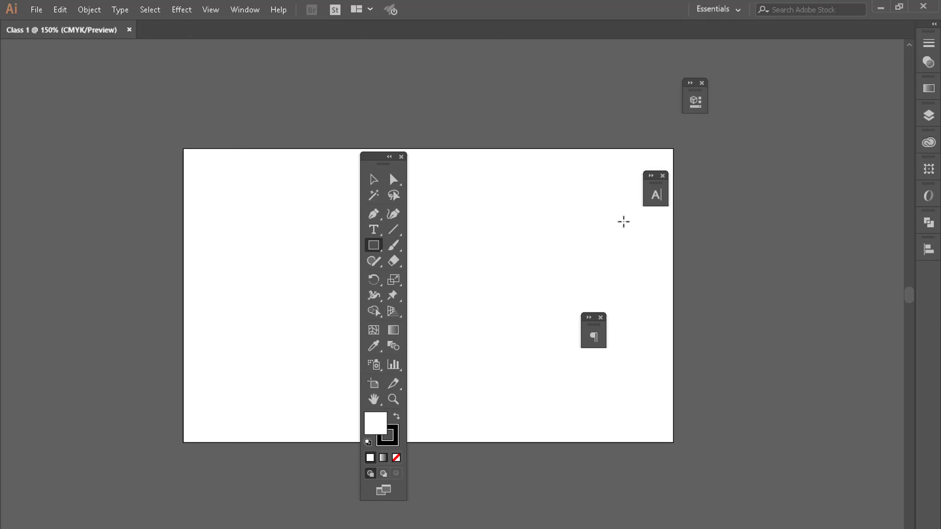
drag(387, 163, 313, 171)
Step: Reset the Essentials workspace to its default panel layout
click(741, 12)
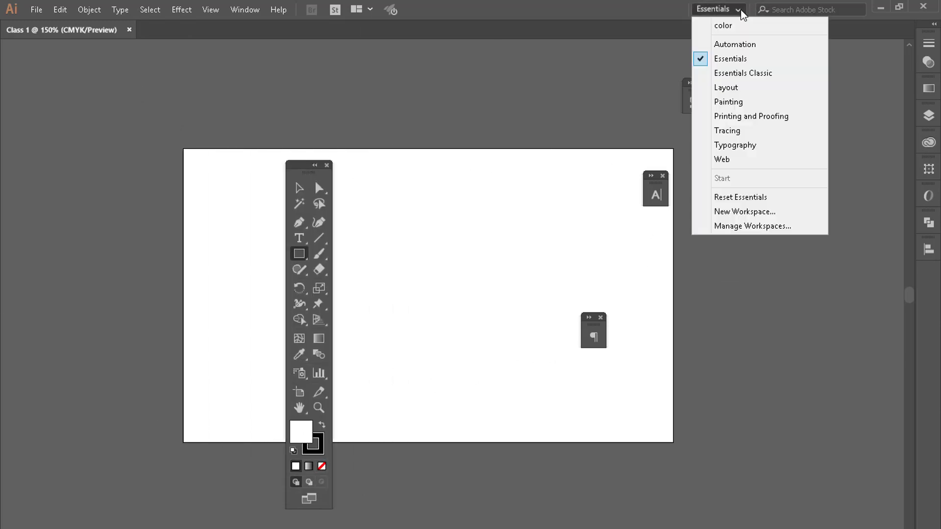
click(752, 202)
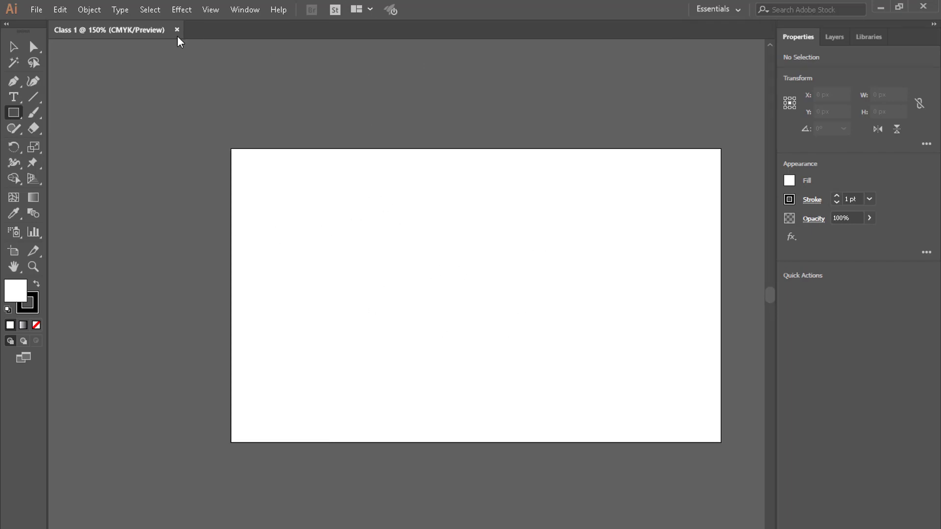
Step: Create a second document of 500 by 300 px alongside Class 1, keeping the most recent custom preset
click(36, 10)
click(44, 27)
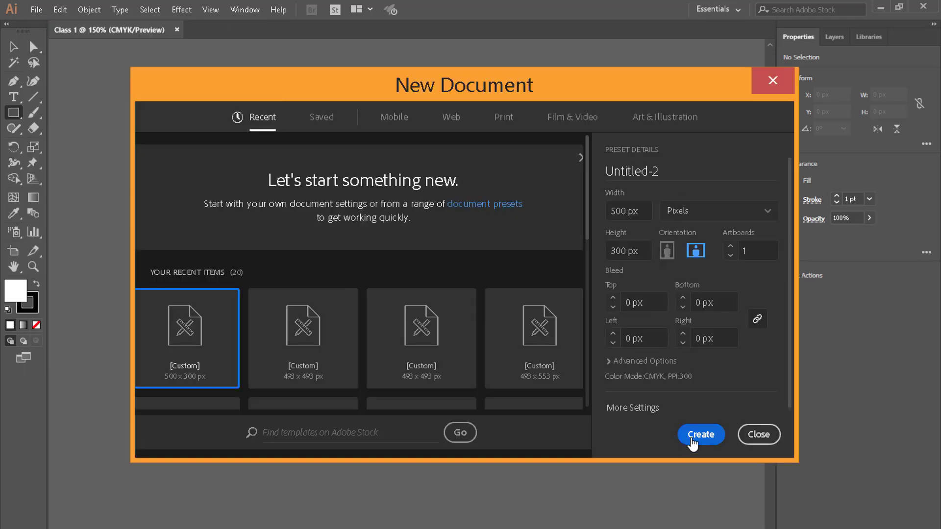
click(701, 434)
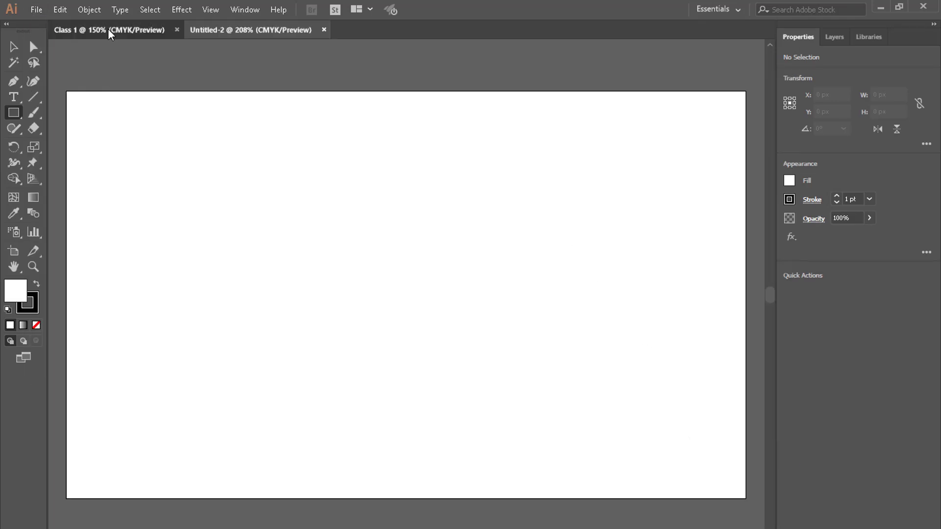
Step: Switch back and forth between the Class 1 and Untitled-2 documents
click(108, 29)
click(245, 32)
click(127, 30)
click(230, 29)
click(181, 27)
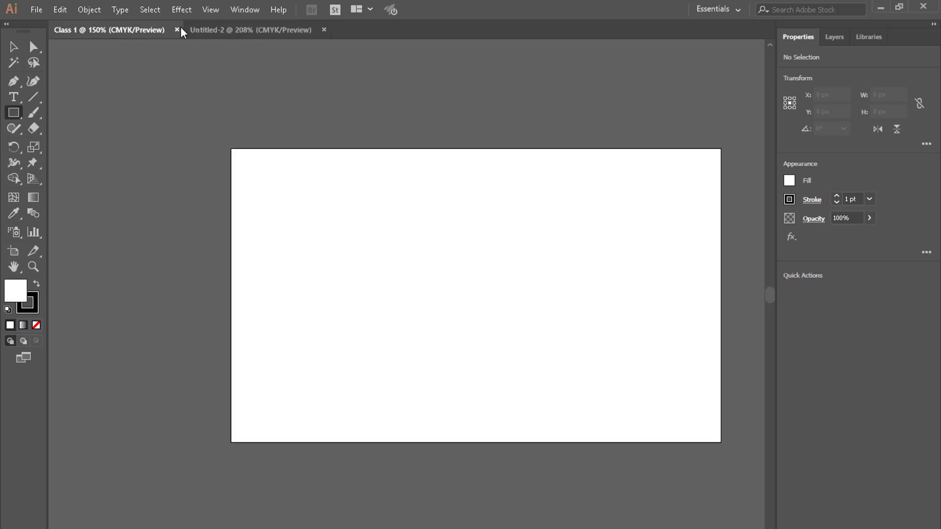
click(122, 28)
click(232, 28)
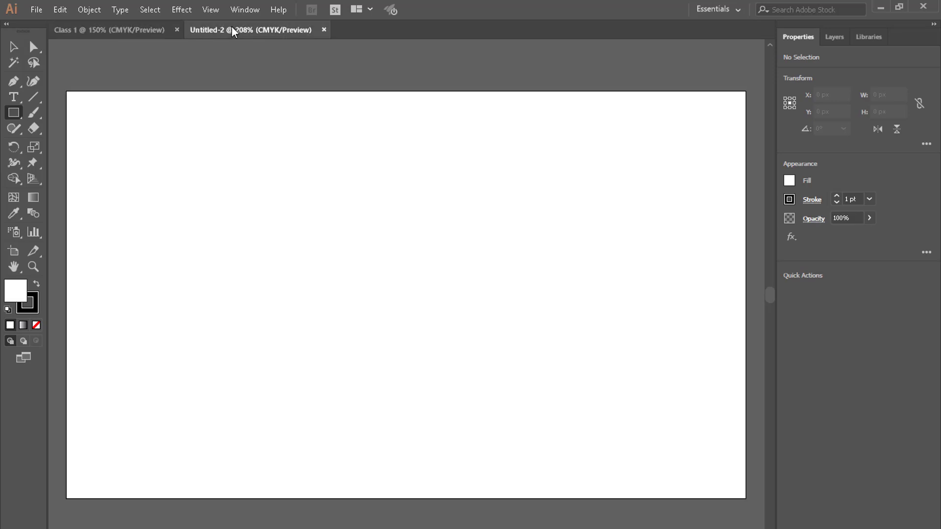
Step: Close both open documents, Untitled-2 and Class 1
click(323, 31)
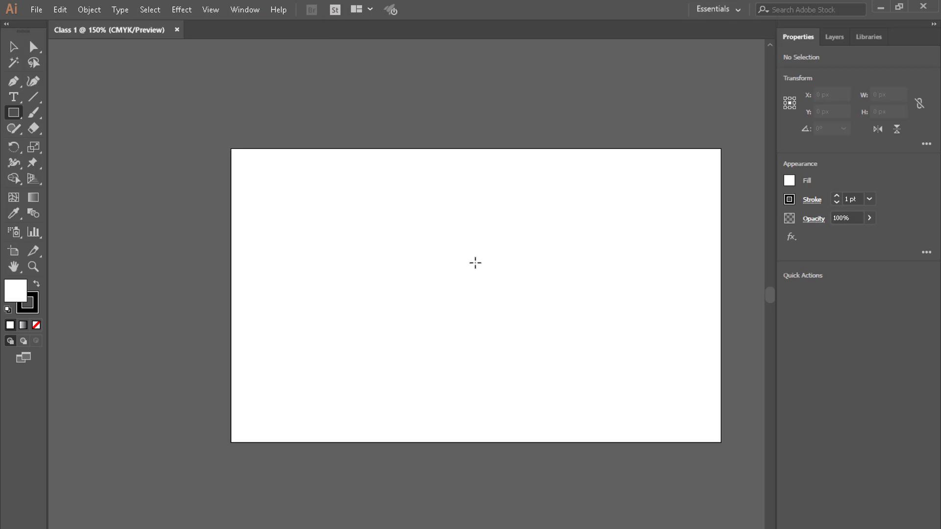
click(178, 30)
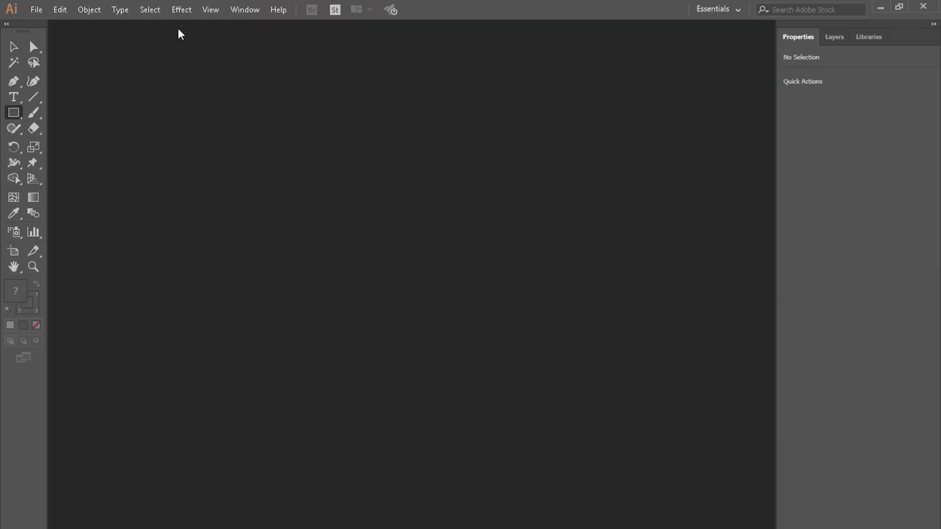
Step: Create a 500 by 300 px document with two artboards and bring both artboards into view
click(37, 10)
click(49, 21)
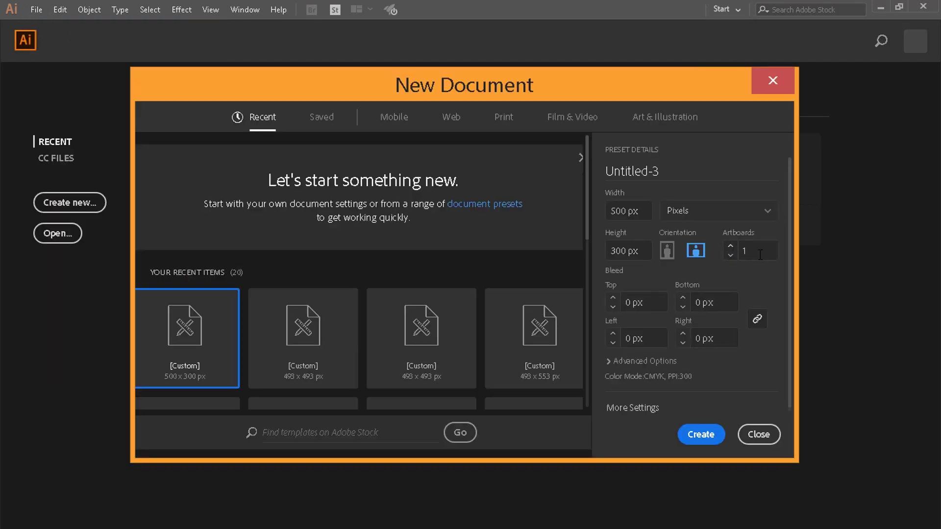
click(731, 246)
click(701, 435)
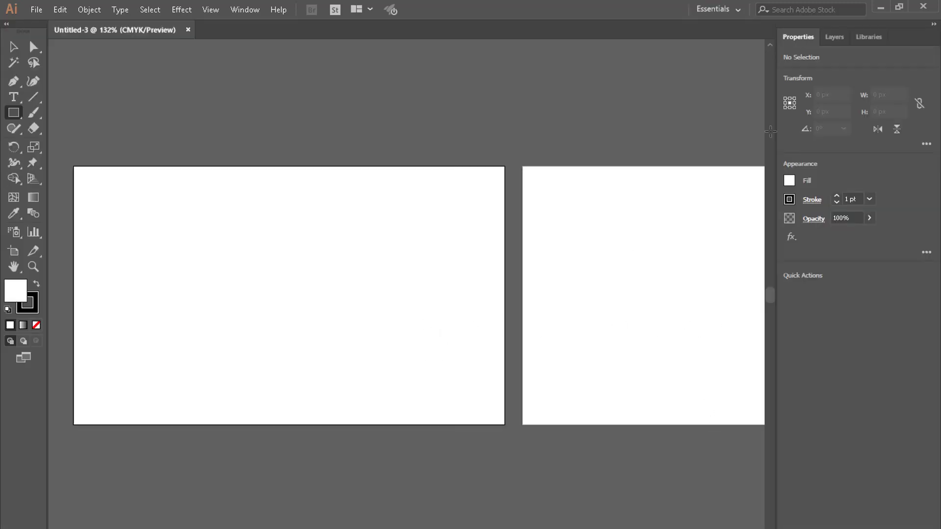
key(ctrl+minus)
key(ctrl+minus)
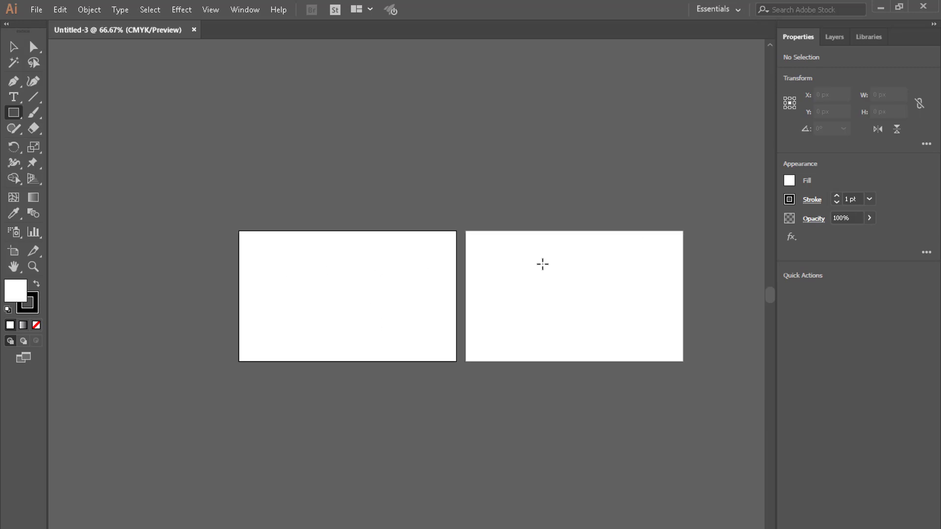
Step: Close the two-artboard document and create a 500 by 300 px document with one artboard, fitted in the window
click(193, 30)
click(37, 9)
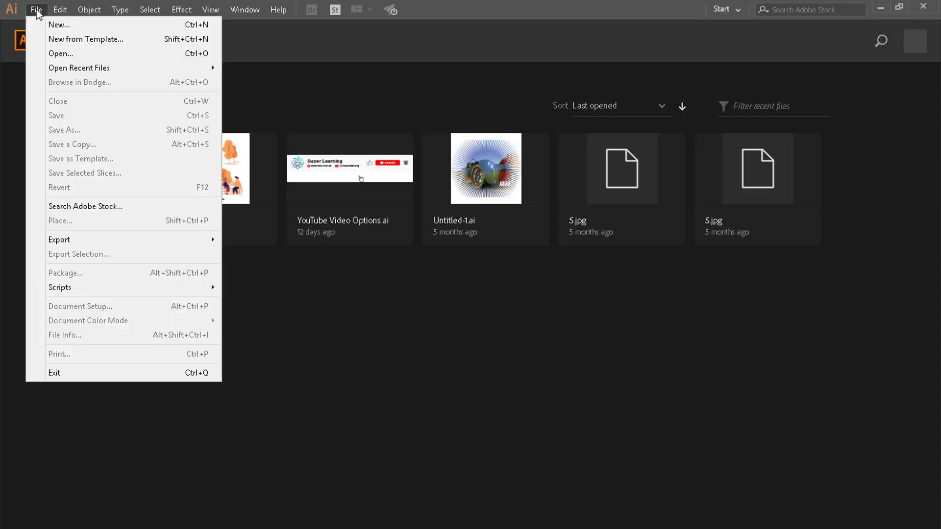
click(61, 24)
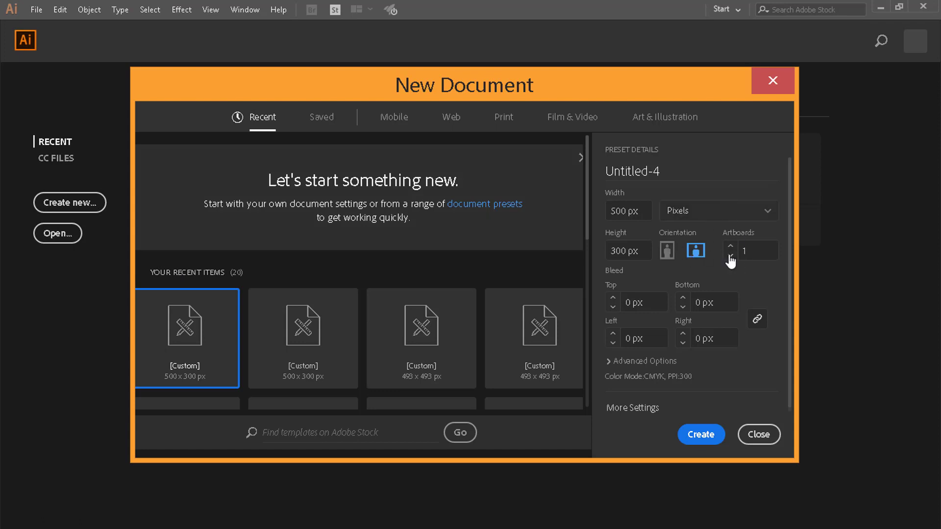
click(701, 434)
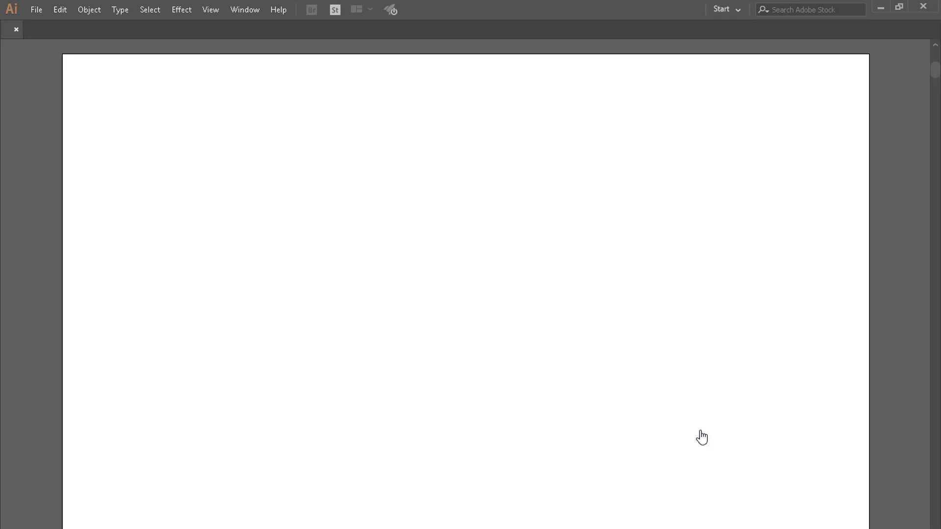
click(540, 356)
click(516, 319)
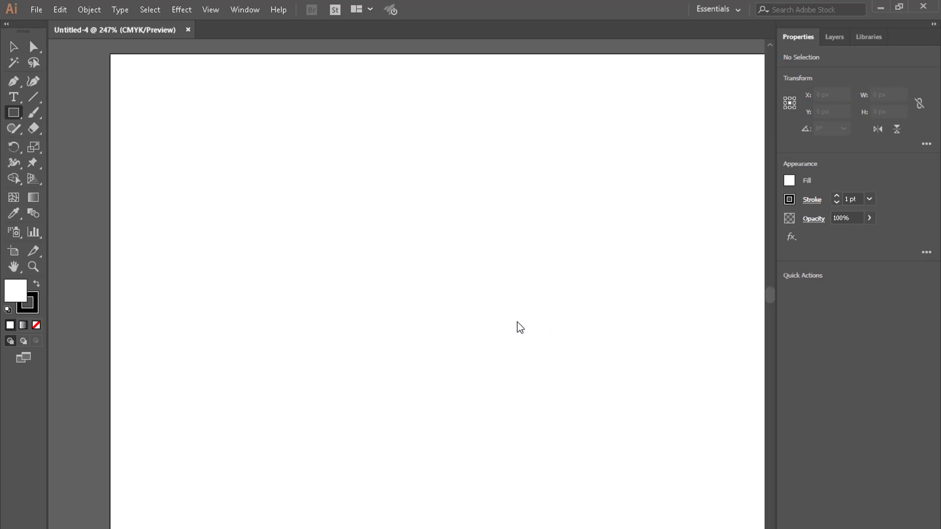
key(ctrl+1)
key(ctrl+0)
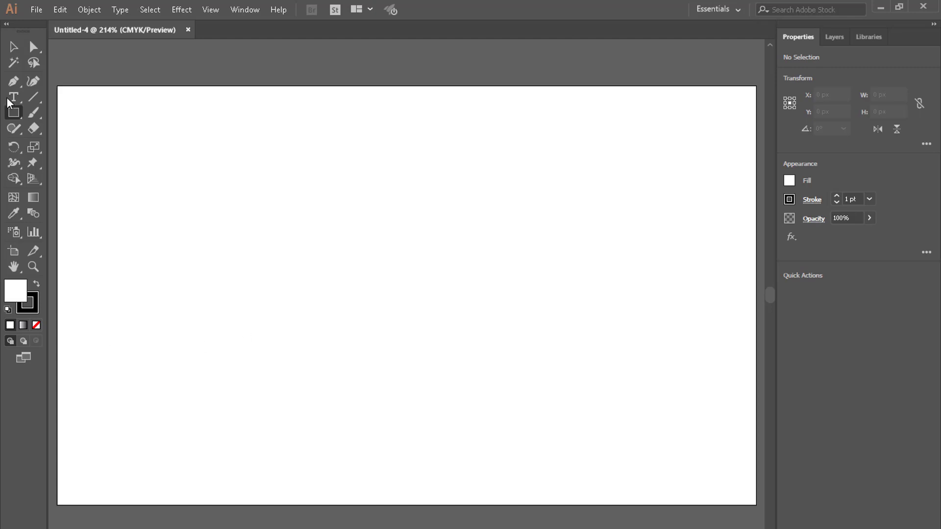
Step: Switch the toolbox to a single column and back to two columns
click(6, 26)
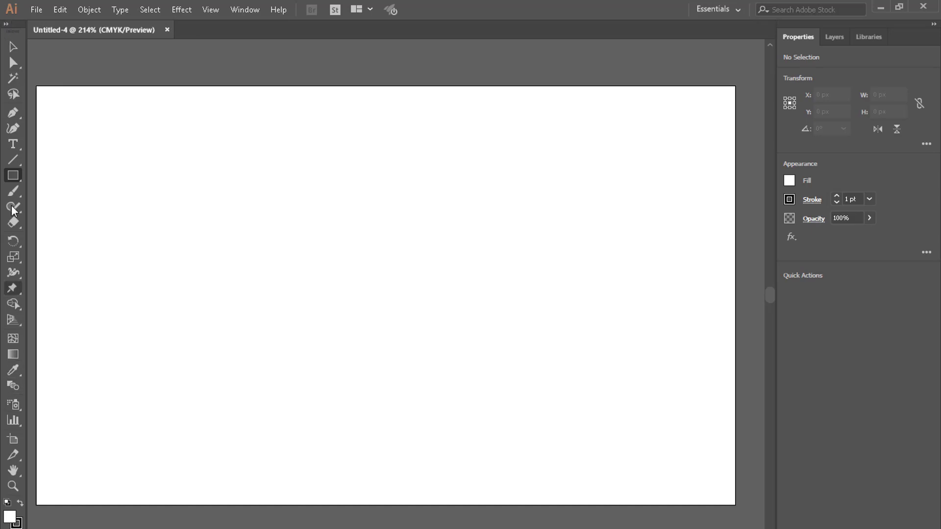
click(6, 26)
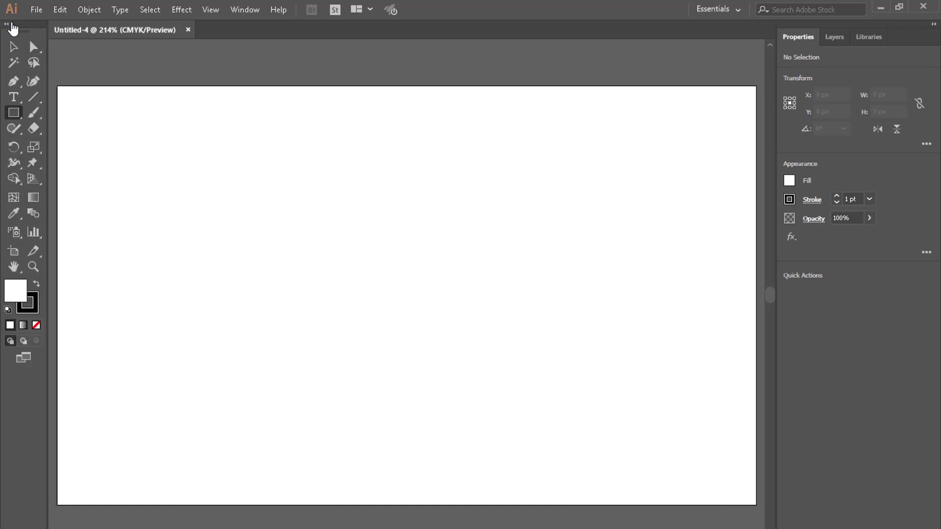
Step: Draw a rectangle about 195 by 113 px near the centre of the artboard
click(14, 113)
drag(245, 224, 519, 382)
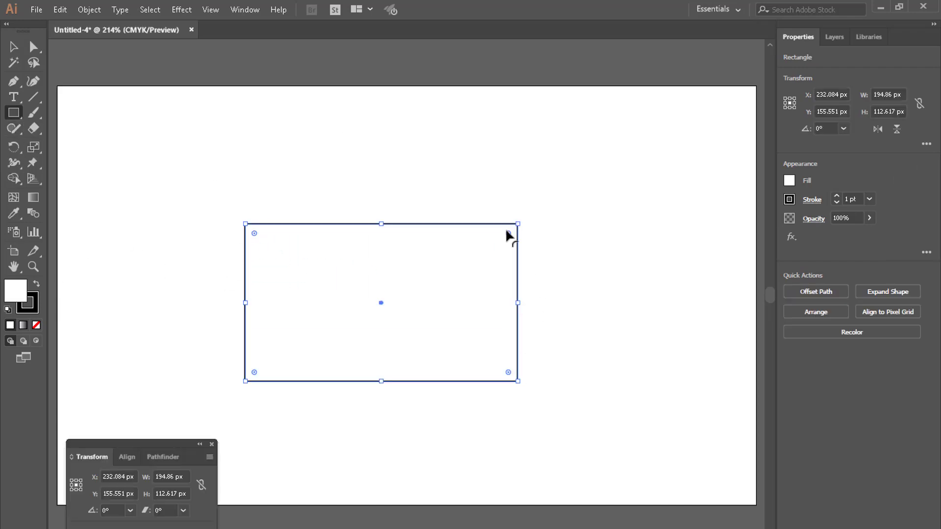
Step: Fill the rectangle with a golden yellow and close the floating Transform panel
double_click(23, 295)
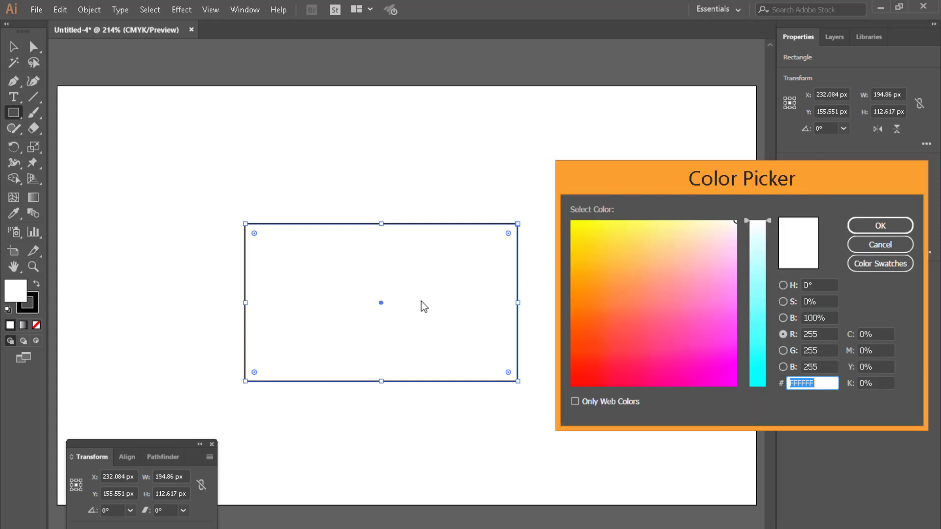
drag(696, 311, 602, 356)
click(619, 258)
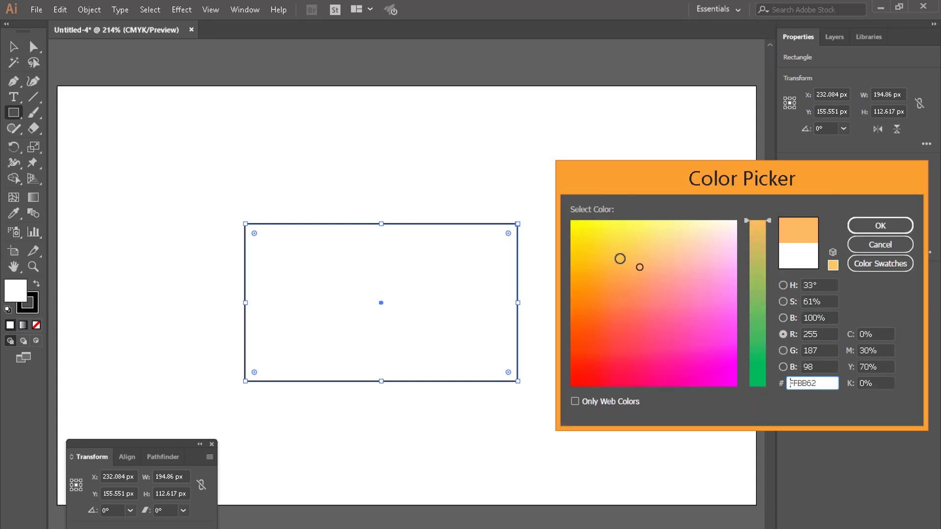
click(597, 250)
click(867, 228)
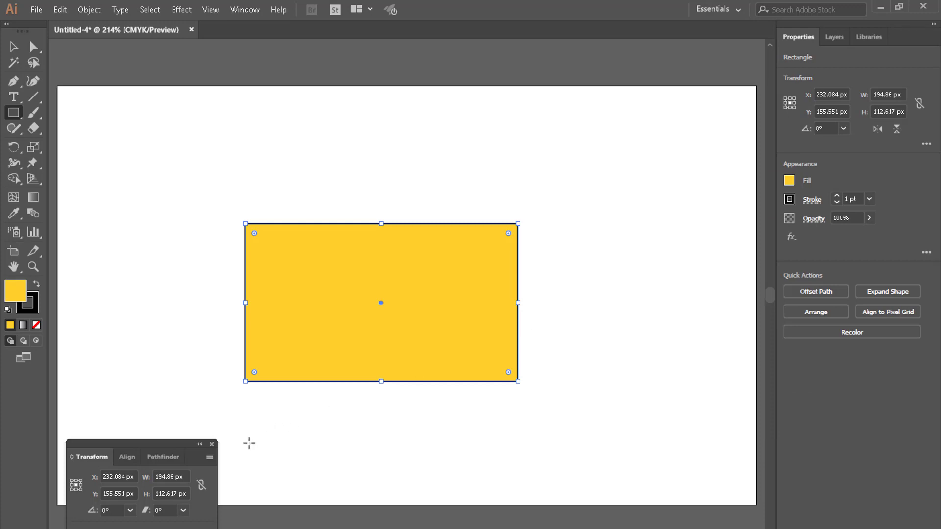
click(211, 444)
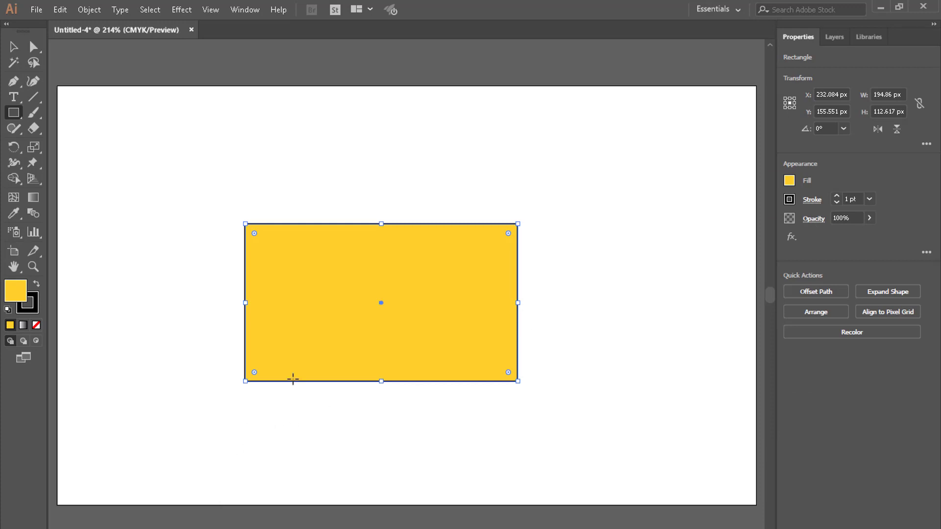
Step: Set the rectangle's stroke to None and close the floating Color panel
click(30, 308)
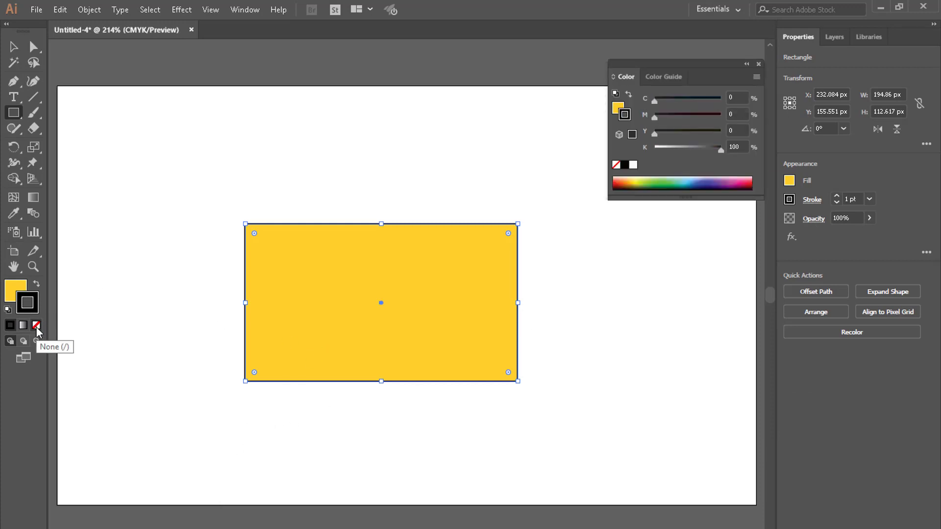
click(37, 327)
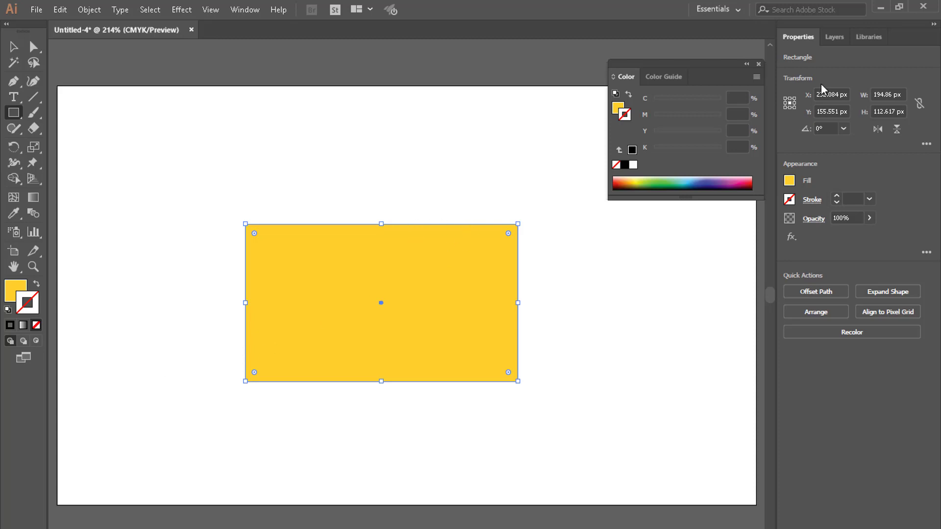
click(758, 64)
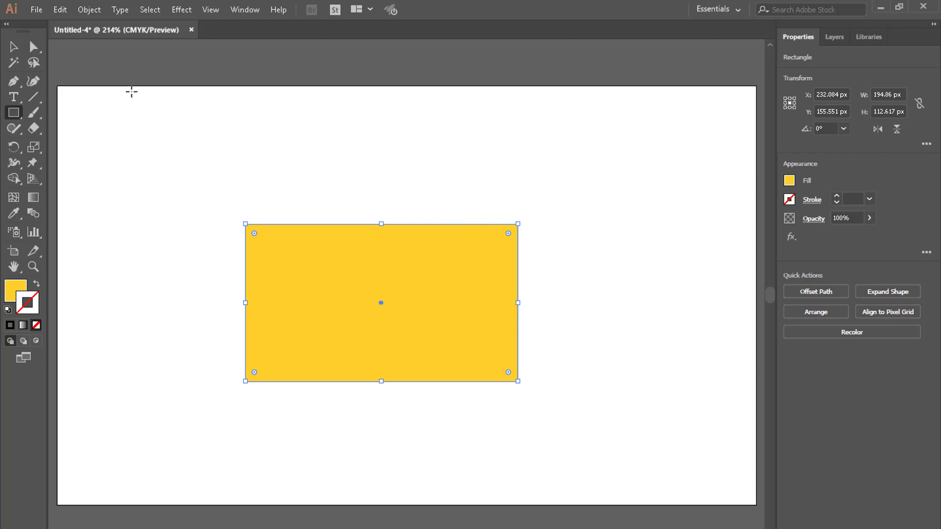
Step: Move the yellow rectangle with the Selection tool to about X 295 px, Y 135 px
key(v)
drag(390, 261, 427, 224)
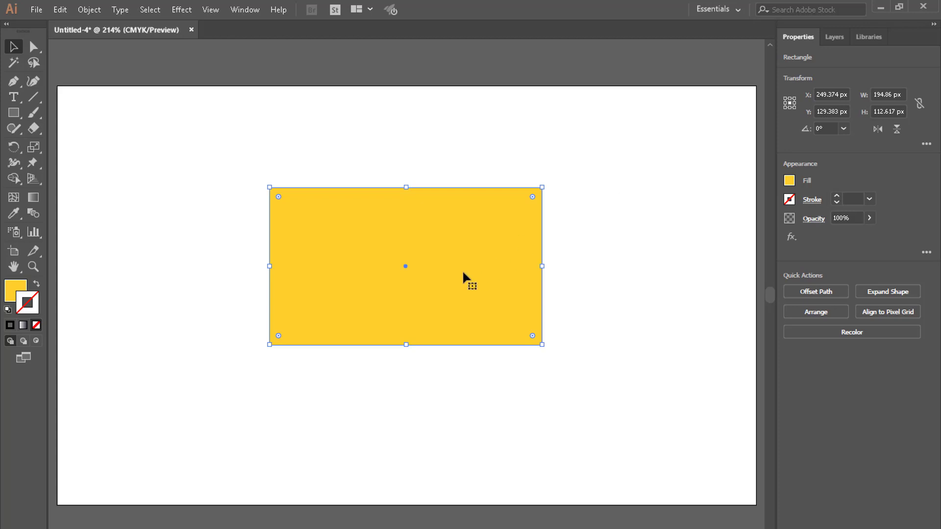
drag(463, 270, 540, 288)
mouse_move(540, 288)
mouse_down()
mouse_move(539, 244)
mouse_move(543, 285)
mouse_up()
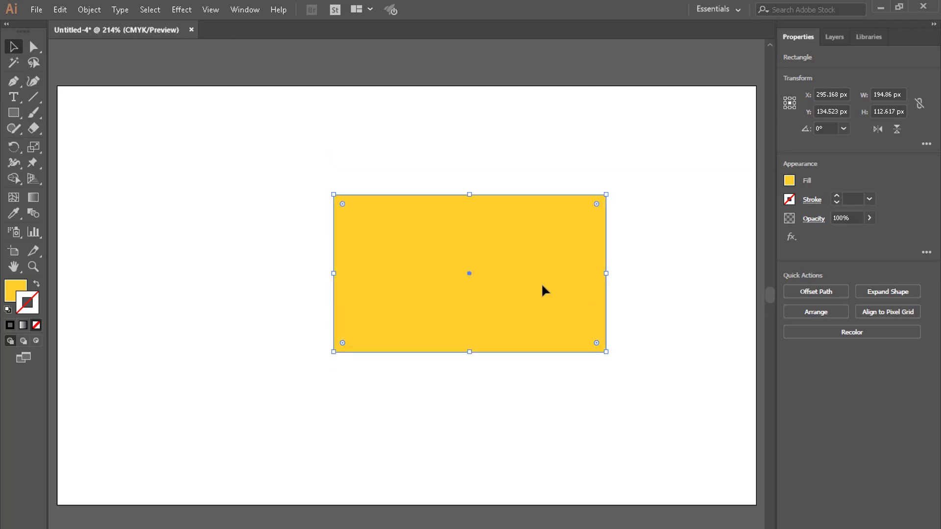
Step: Resize the yellow rectangle to 200 px wide and 200 px high
click(885, 94)
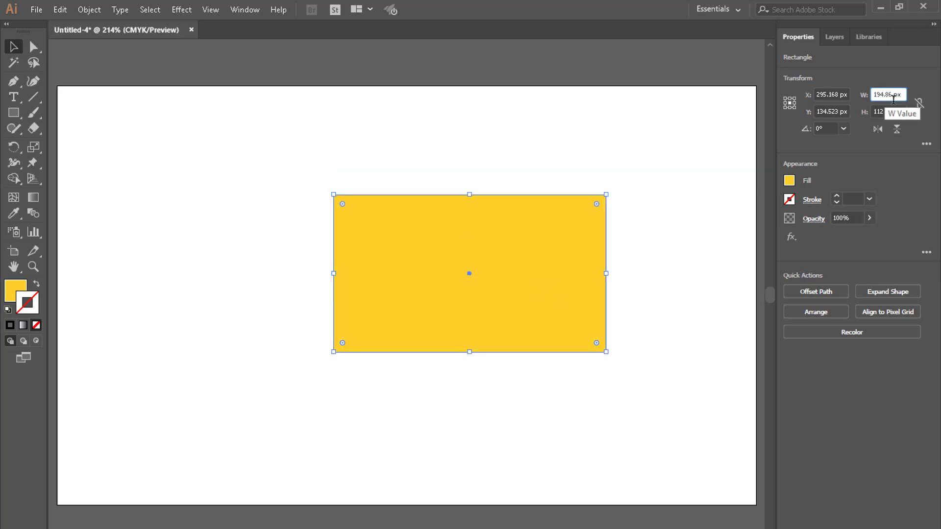
triple_click(902, 92)
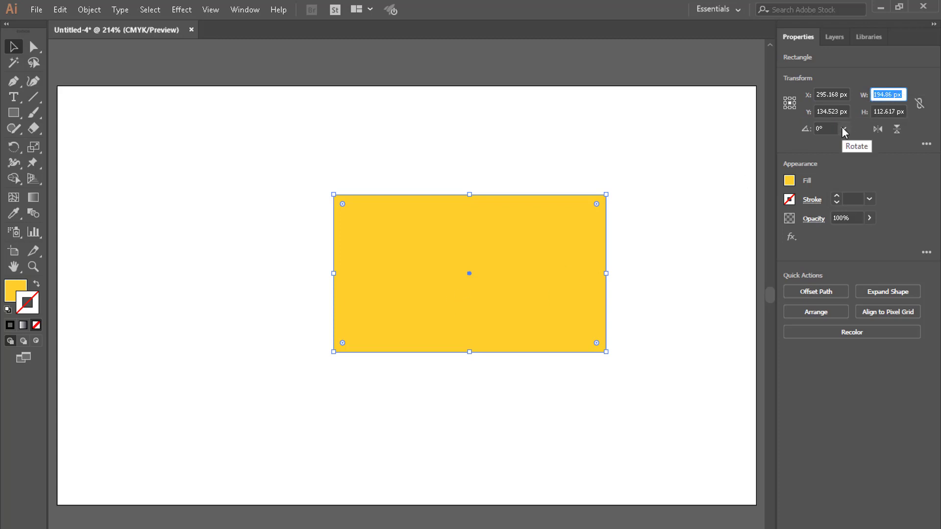
text(200)
key(Tab)
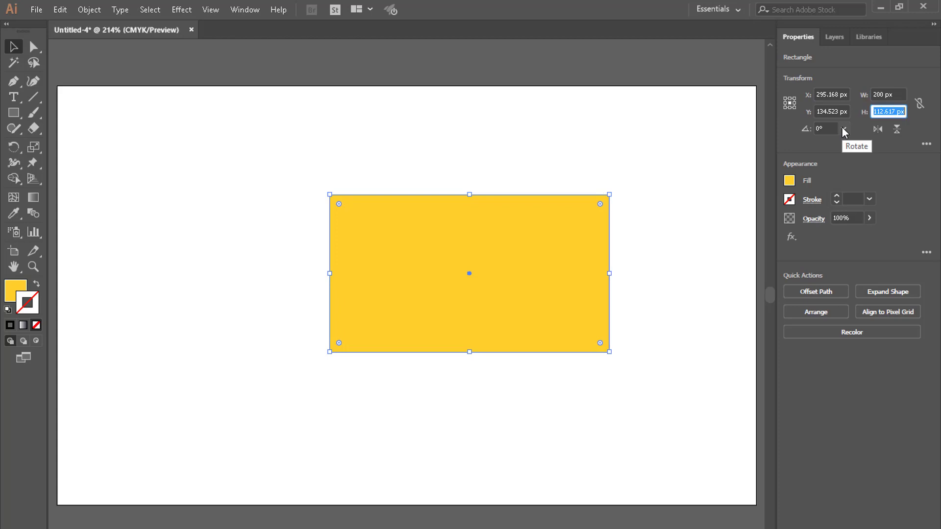
text(200)
key(Return)
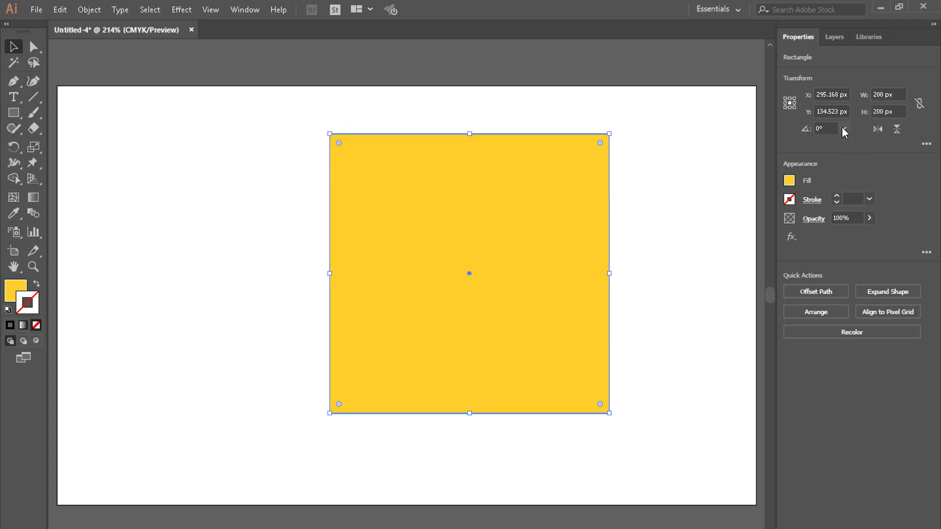
Step: Rotate the yellow square to 45° and move it to about X 244 px, Y 136 px
drag(526, 228, 466, 242)
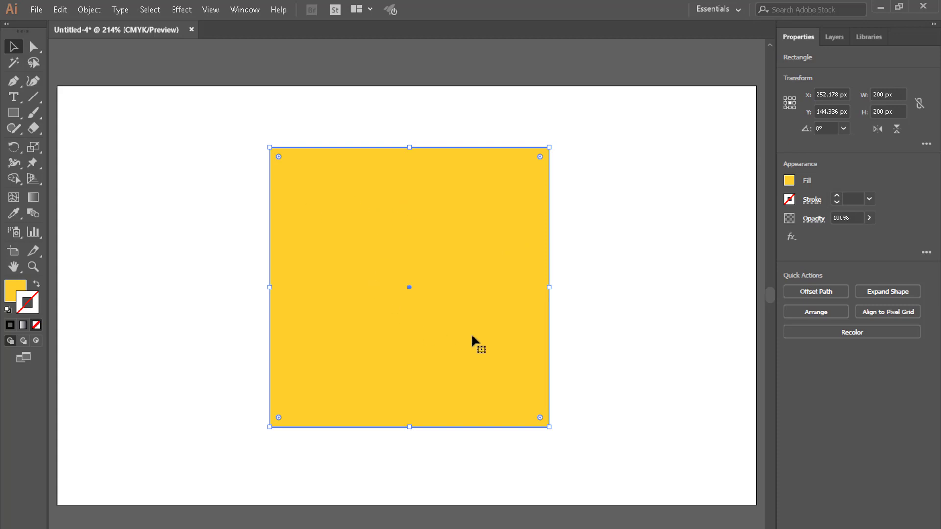
click(829, 129)
key(Return)
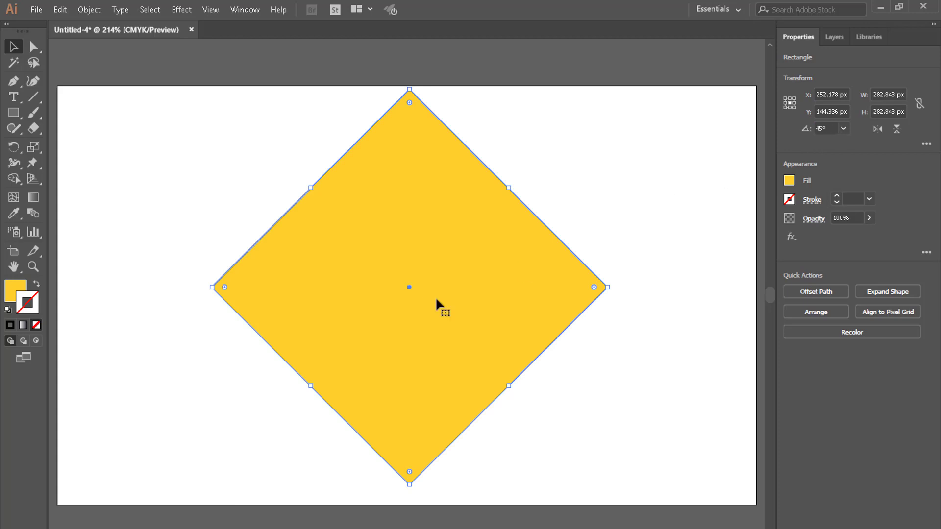
drag(436, 299, 484, 289)
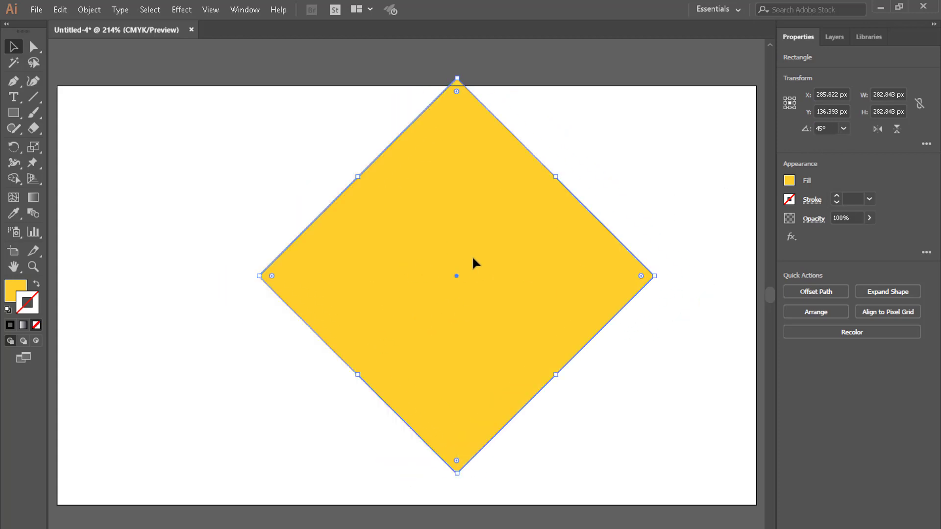
drag(472, 255, 413, 255)
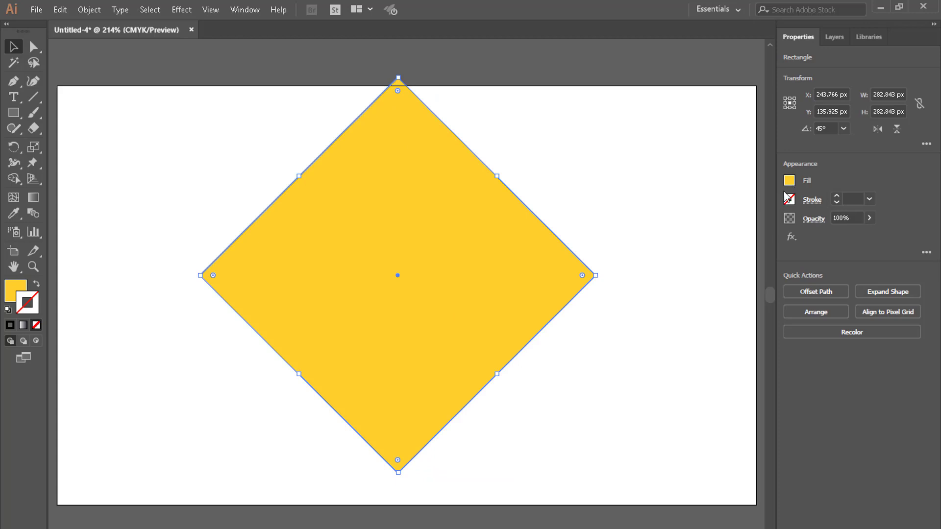
Step: Fill the rotated square with a light blue swatch
click(792, 182)
click(721, 237)
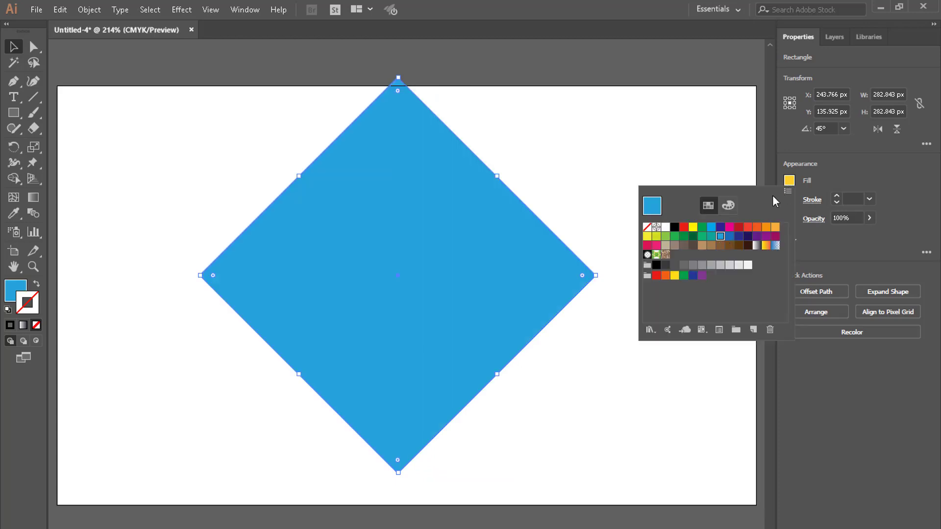
Step: Try the red E80000 from the Color Picker and reset the stroke to None
double_click(12, 290)
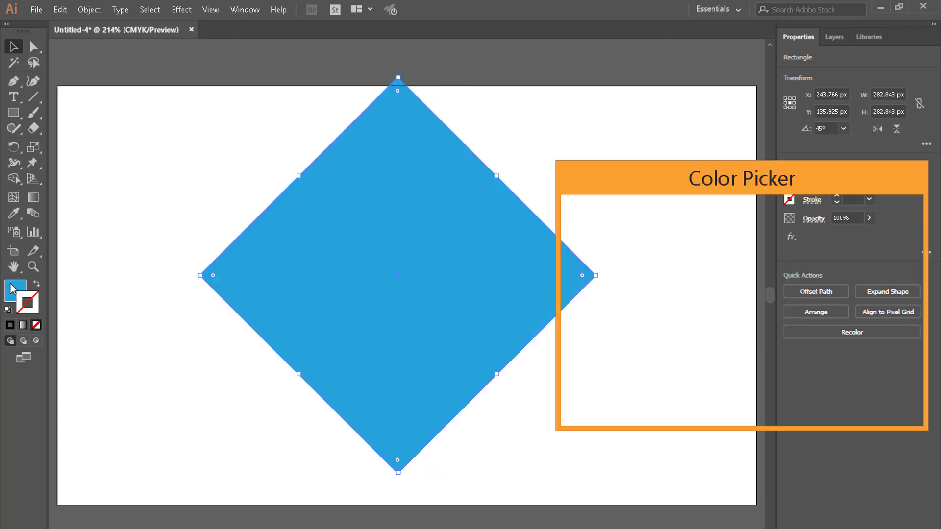
click(756, 240)
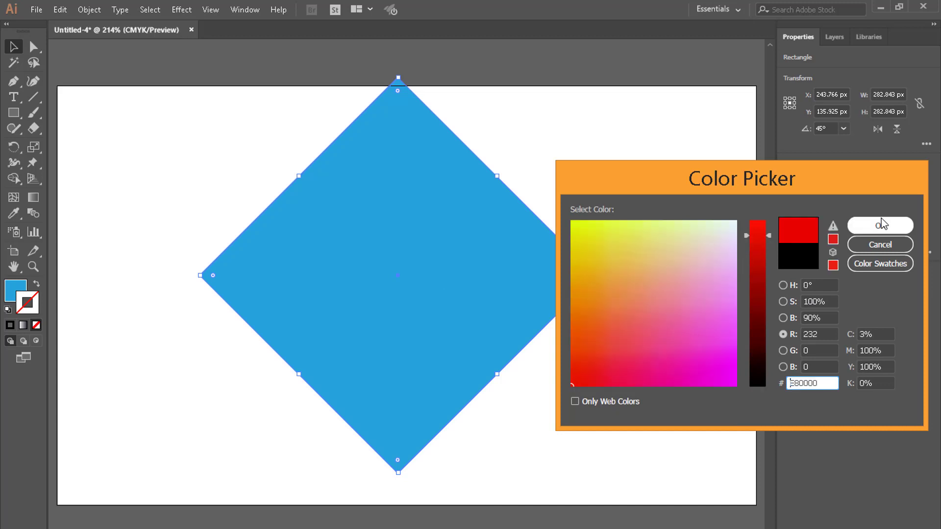
click(881, 225)
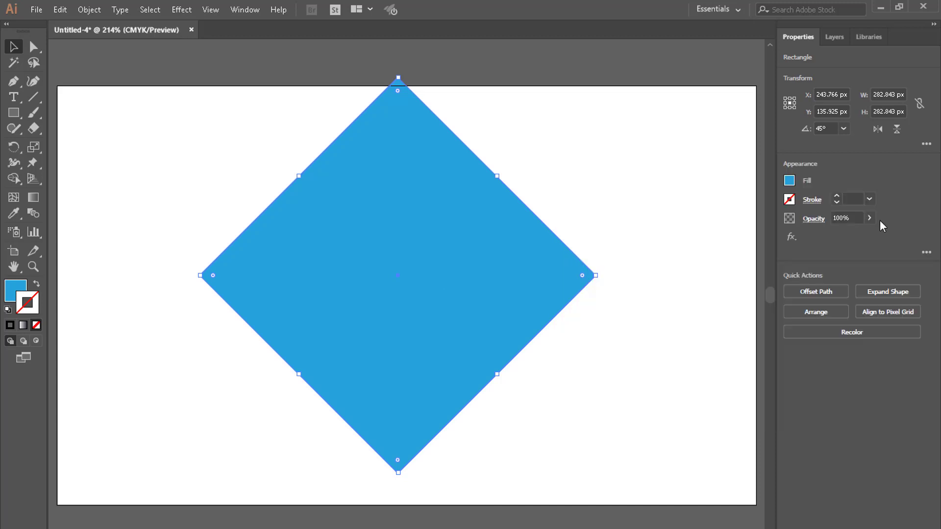
click(37, 327)
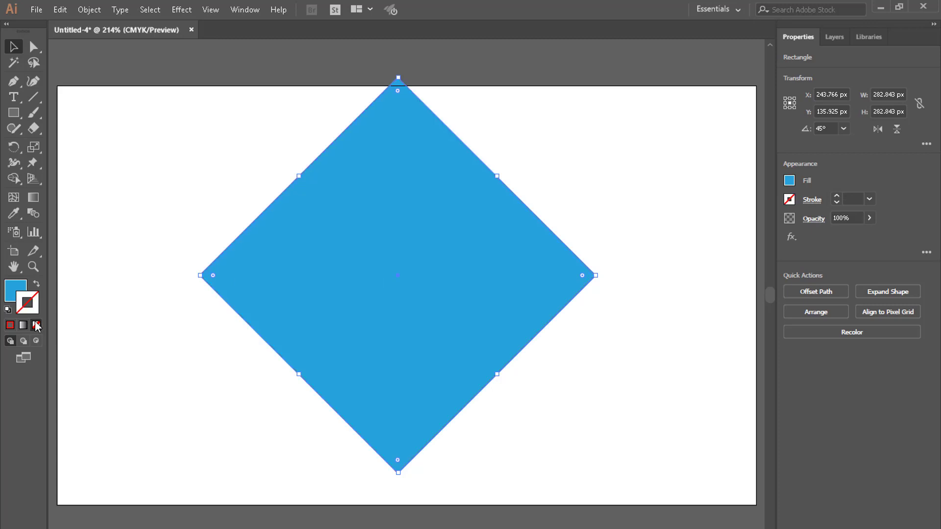
Step: Change the rotated square's fill to a medium green with the Color Picker
double_click(11, 292)
drag(677, 282, 586, 237)
click(881, 227)
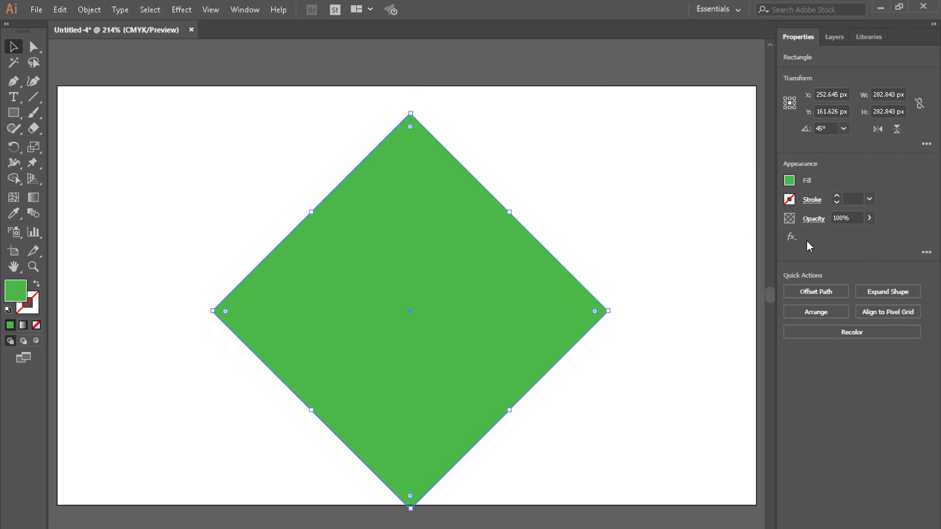
Step: Give the green diamond a magenta stroke from the swatches
click(811, 201)
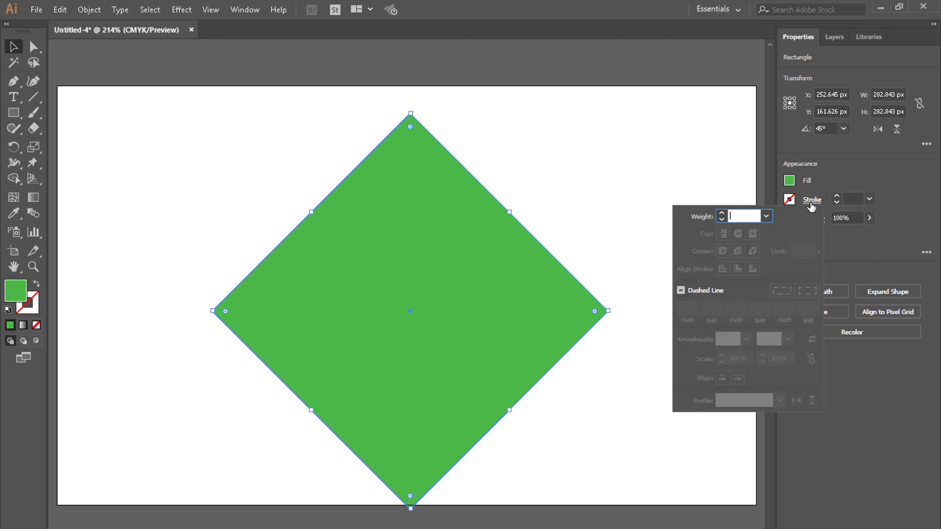
click(794, 201)
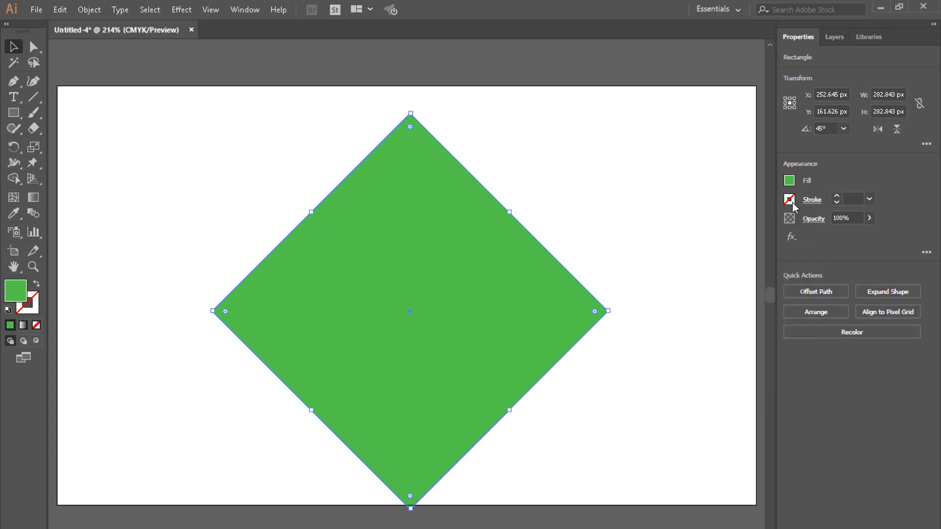
click(791, 201)
click(730, 246)
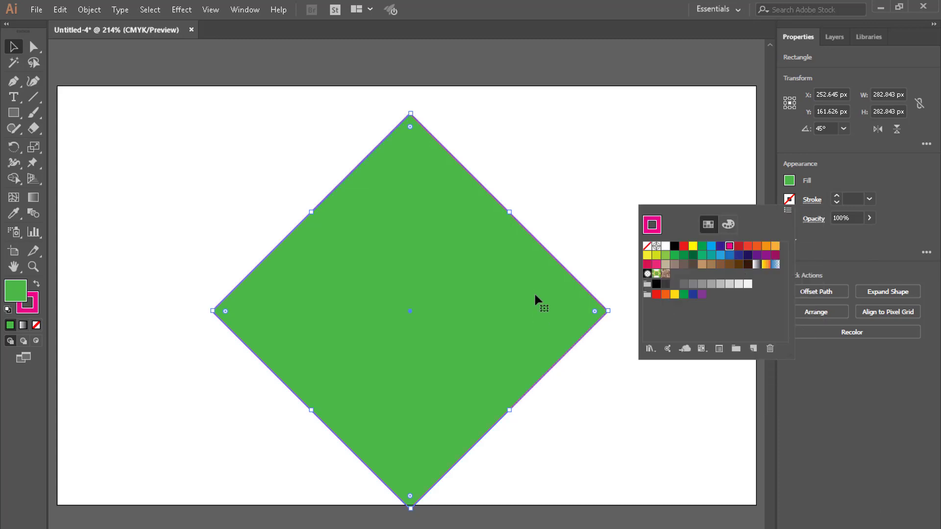
Step: Adjust the diamond's stroke weight up and down, ending at 10 pt
click(837, 196)
click(836, 196)
click(837, 196)
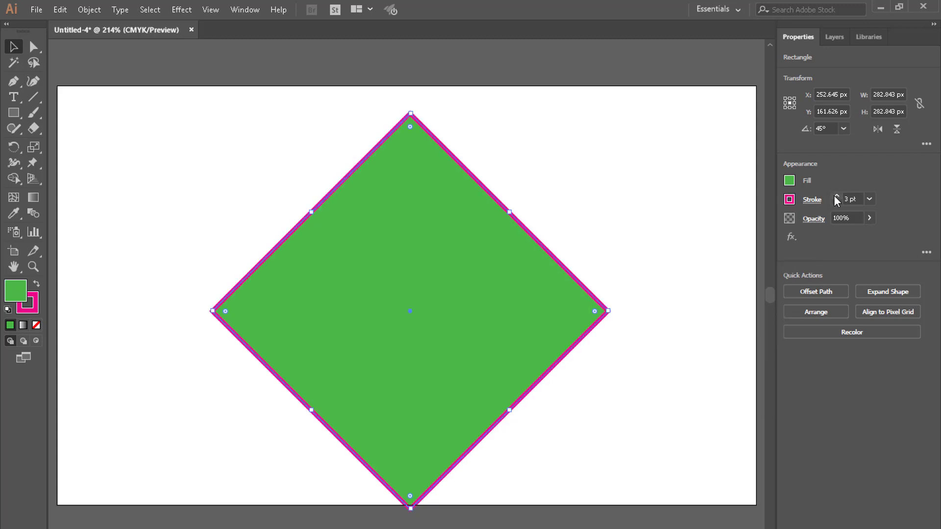
click(837, 196)
click(837, 196)
click(836, 196)
click(837, 196)
click(836, 196)
click(837, 197)
click(837, 196)
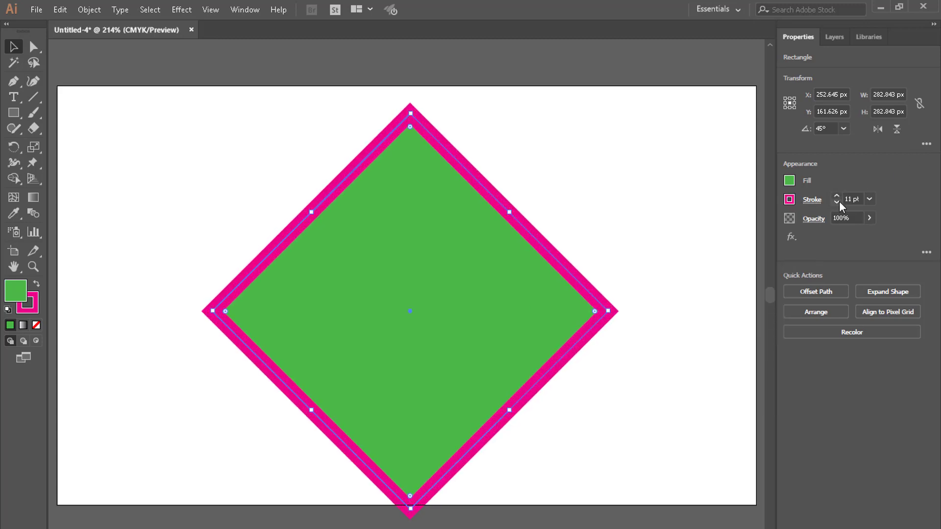
click(839, 202)
click(839, 201)
click(840, 201)
click(839, 201)
click(839, 196)
click(839, 196)
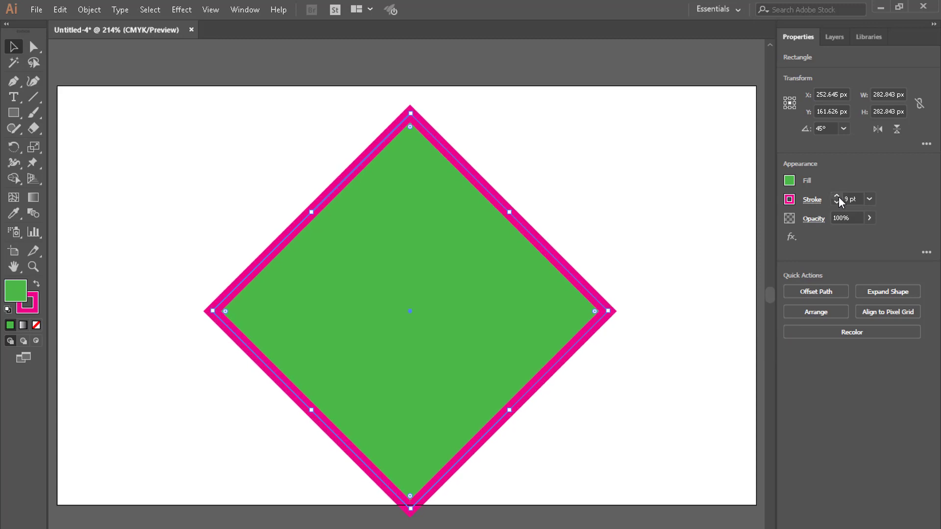
click(839, 196)
click(840, 196)
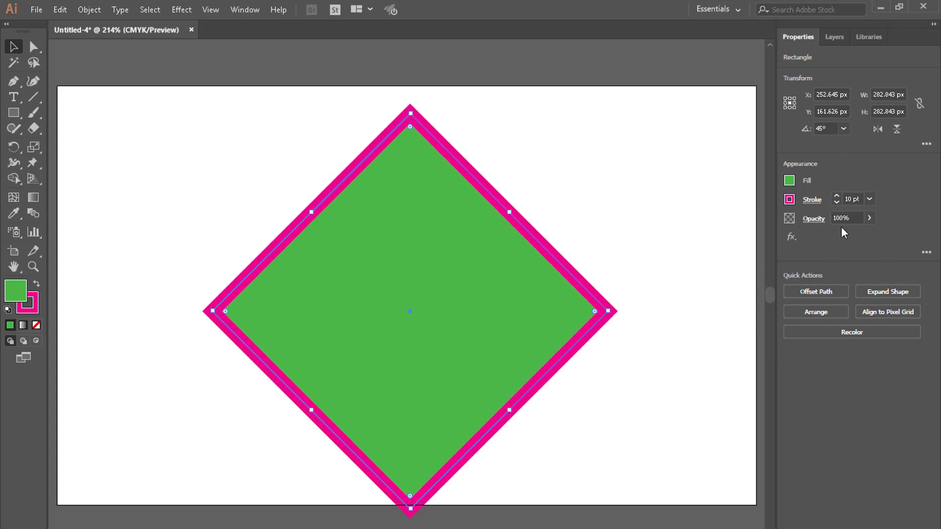
Step: Remove the magenta outline by setting the diamond's stroke to None
click(790, 200)
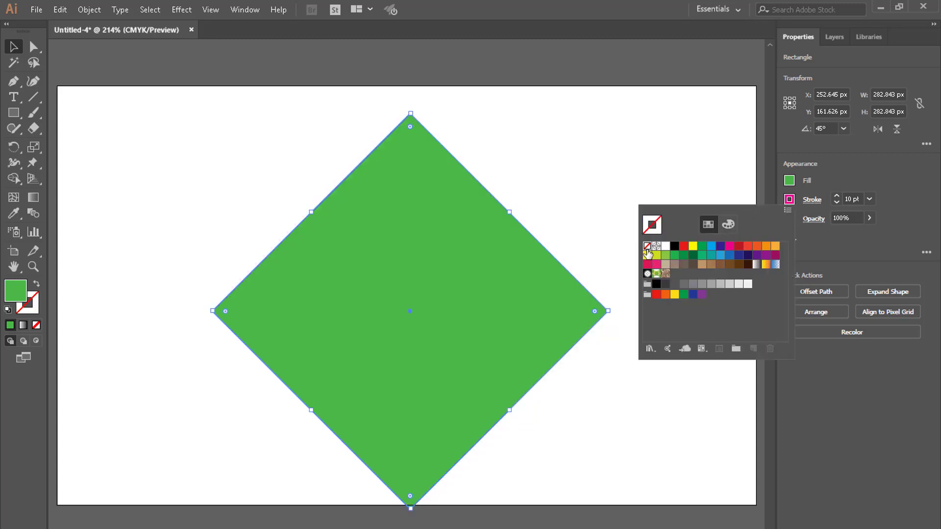
click(648, 246)
click(793, 201)
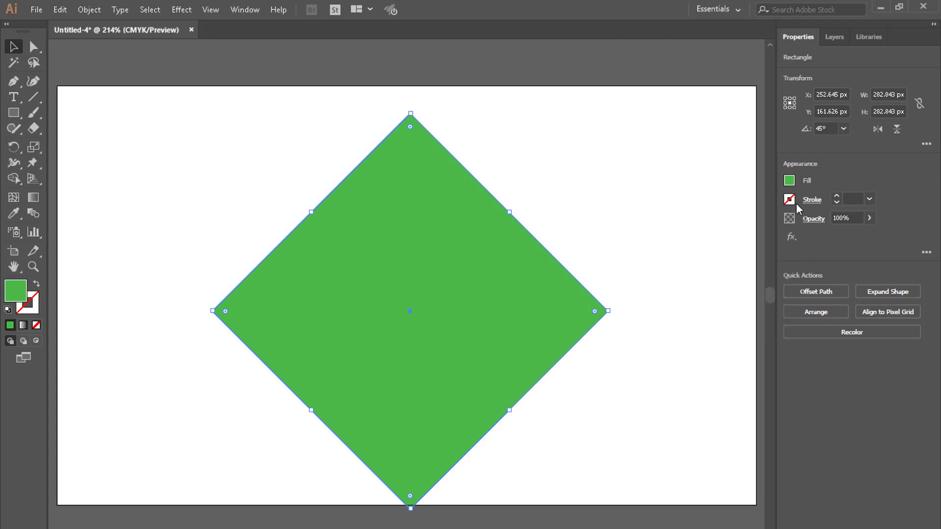
Step: Move the green diamond to about X 257 px, Y 143 px and lower its opacity to 74%
drag(533, 325, 510, 280)
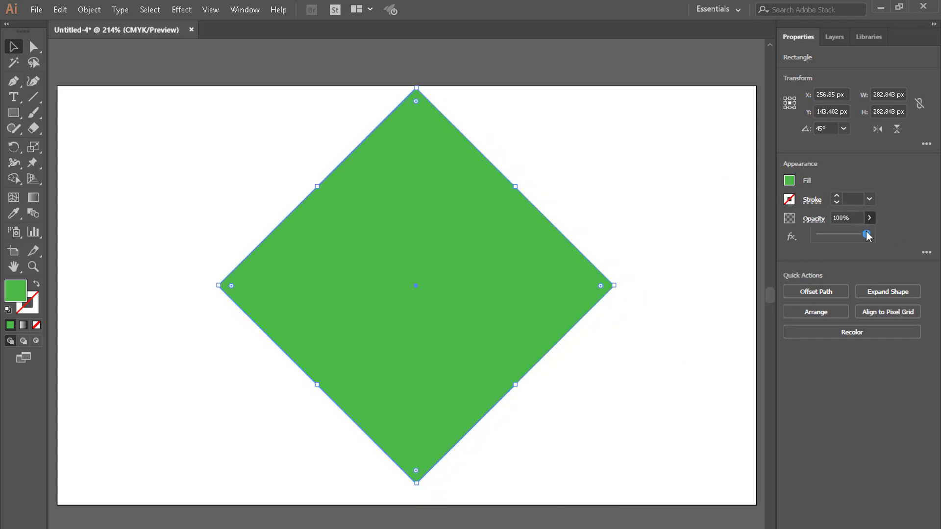
mouse_move(867, 236)
mouse_down()
mouse_move(828, 236)
mouse_move(854, 236)
mouse_up()
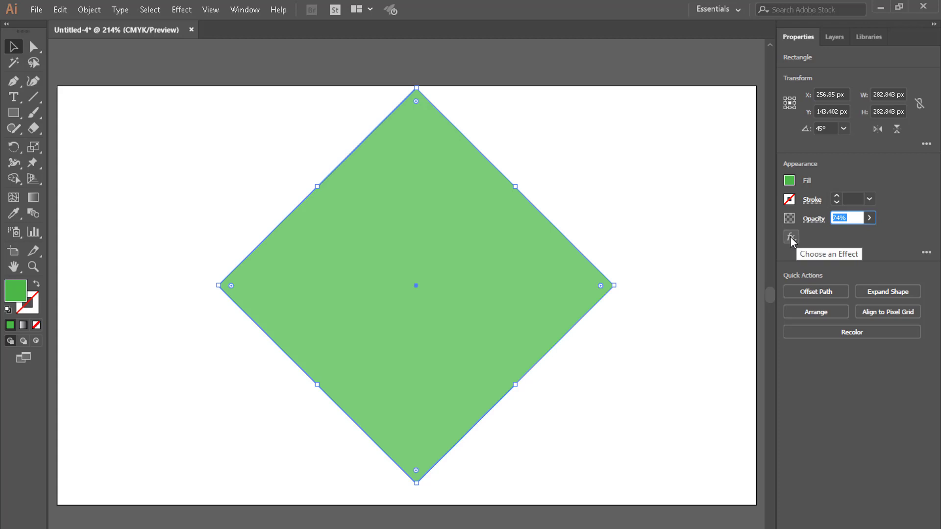
Step: View the effects available for the diamond without applying any, and move the shape to about X 276 px, Y 153 px
click(793, 237)
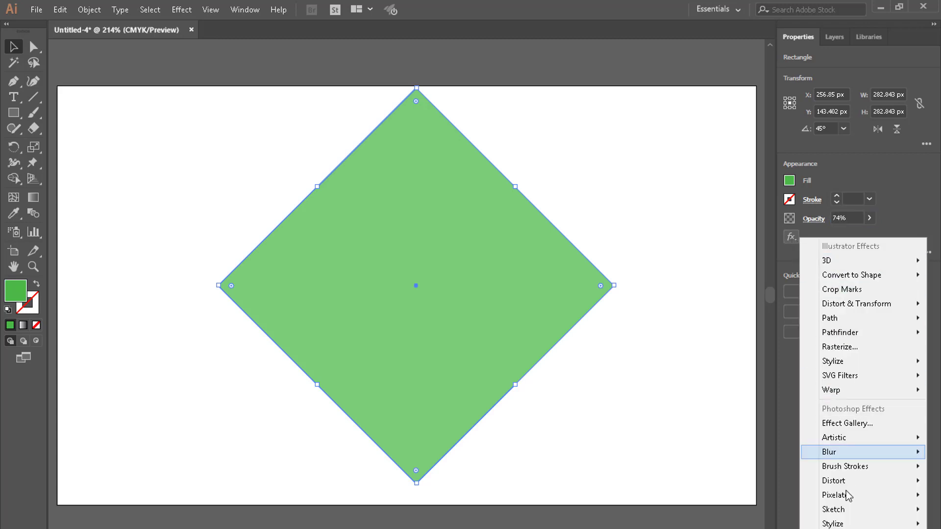
click(885, 187)
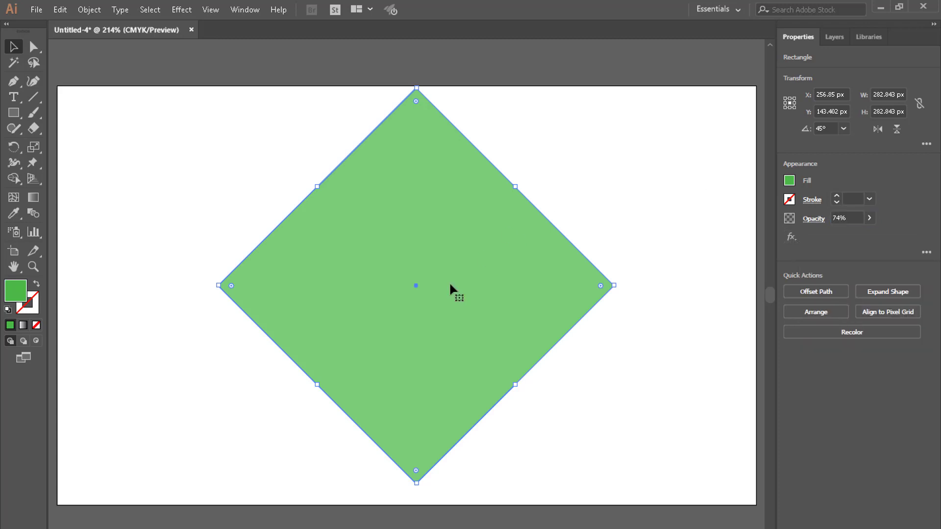
drag(450, 285, 531, 309)
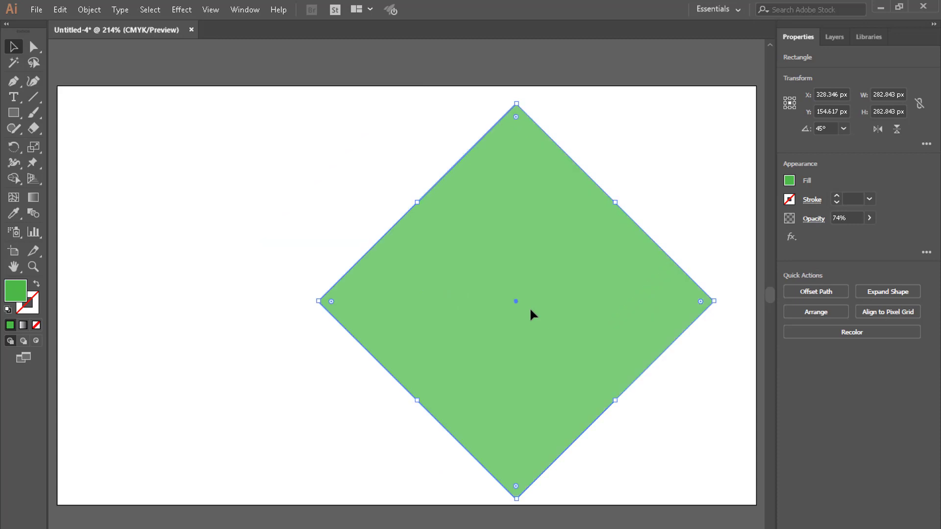
drag(529, 307, 438, 300)
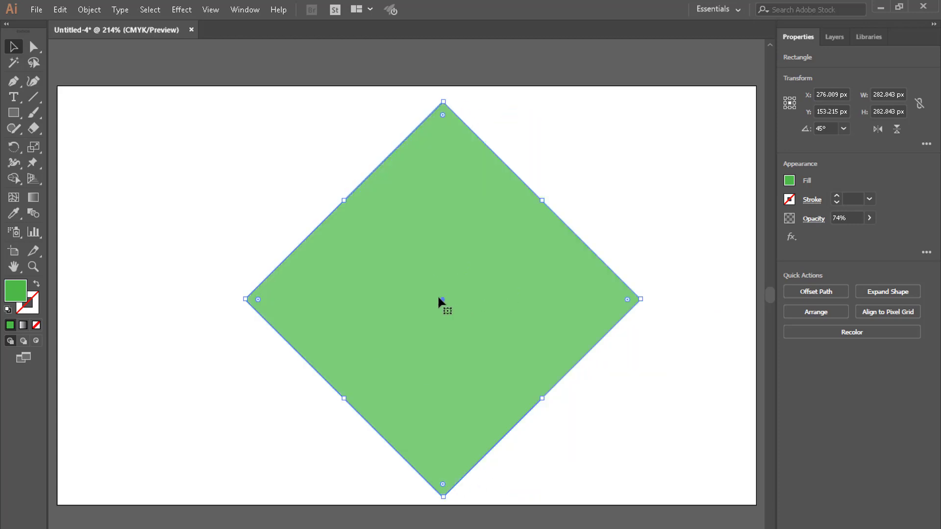